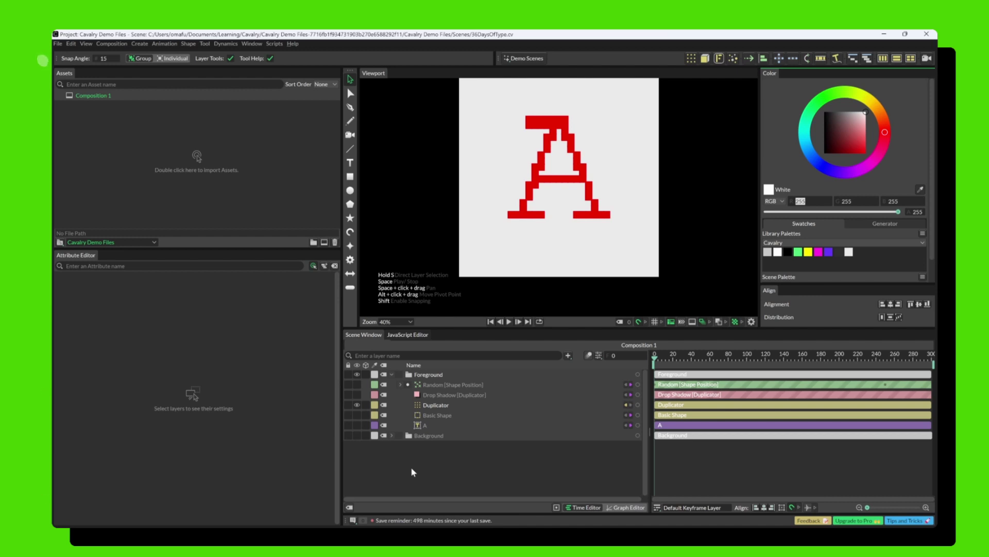
Step: Collapse the Foreground group, compare both groups by toggling their visibility, and leave only the Background group shown
click(392, 374)
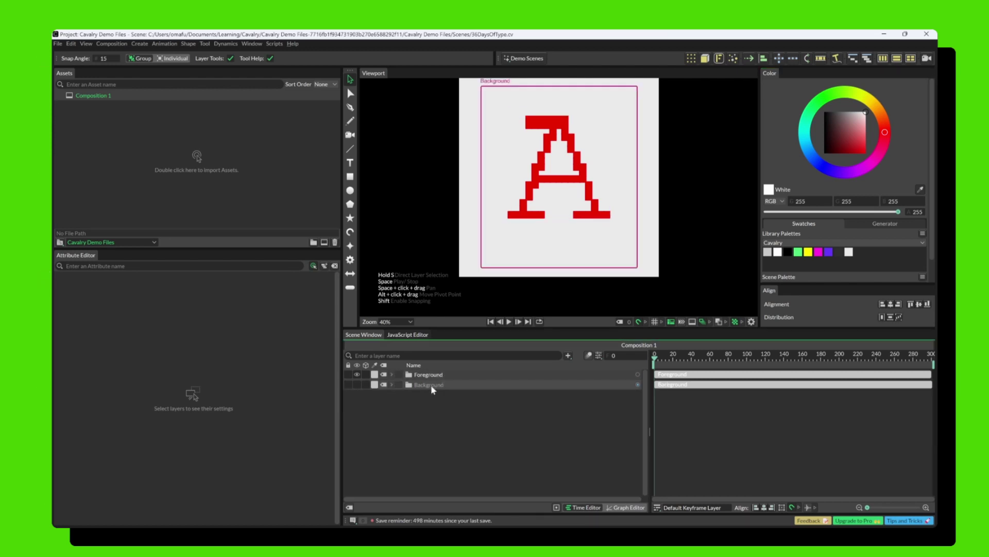
click(358, 383)
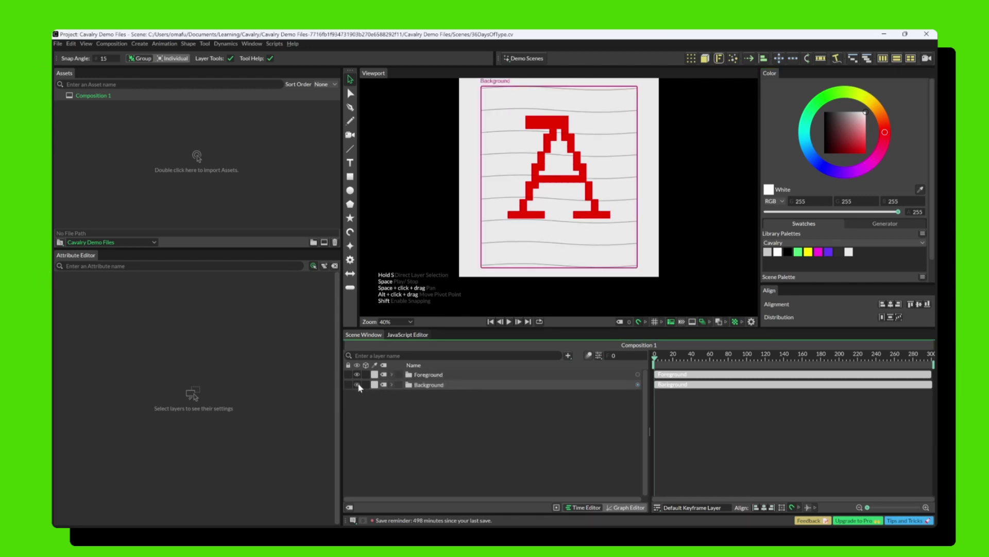
click(356, 374)
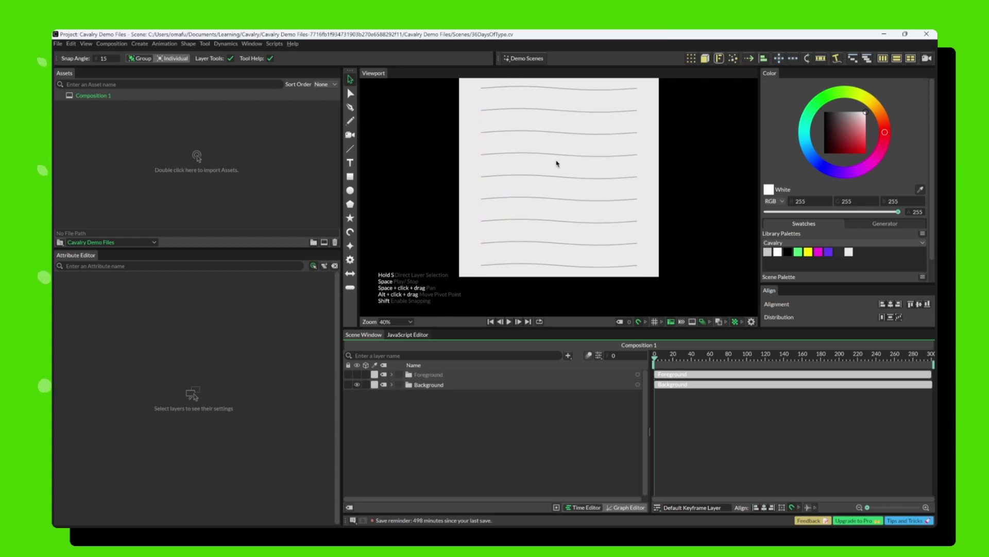
click(357, 384)
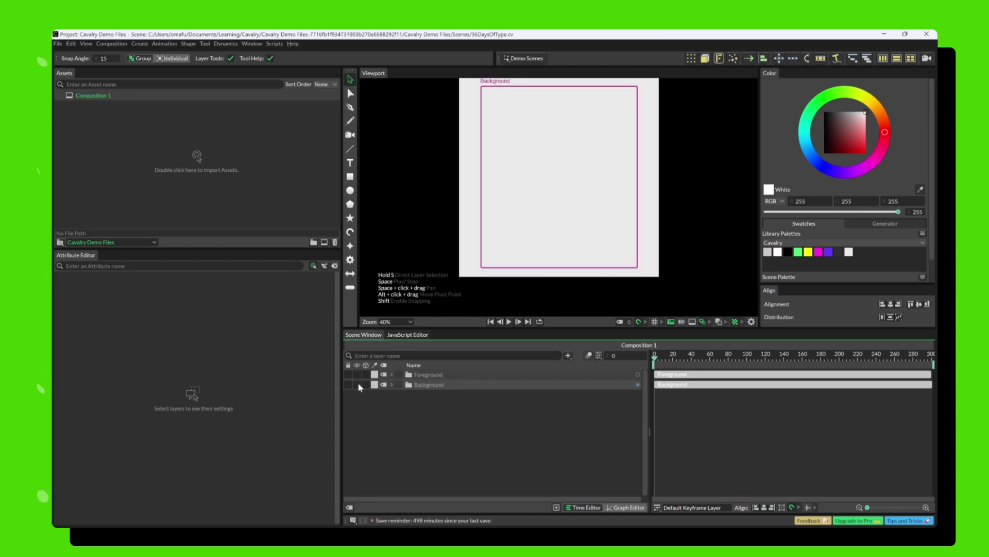
click(358, 384)
click(357, 385)
click(356, 374)
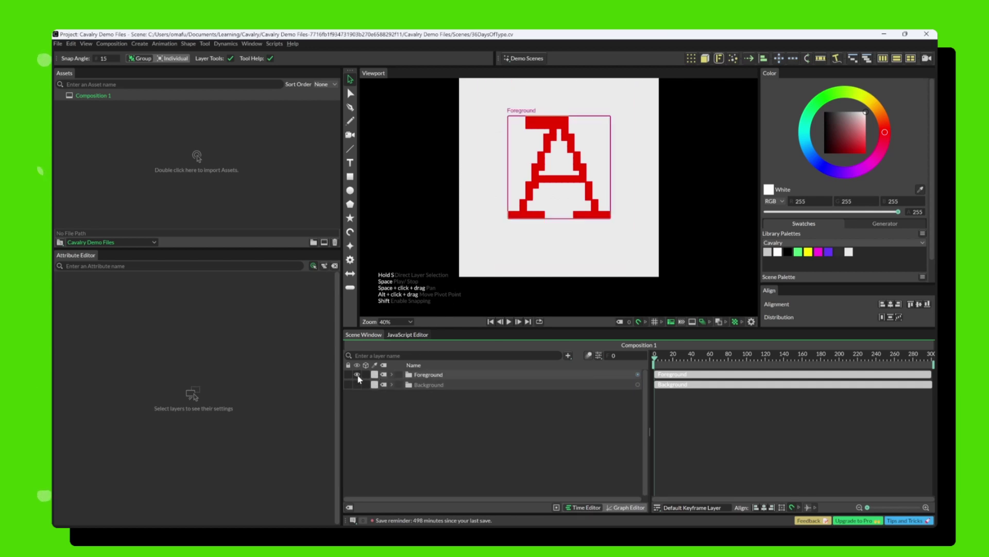
click(356, 374)
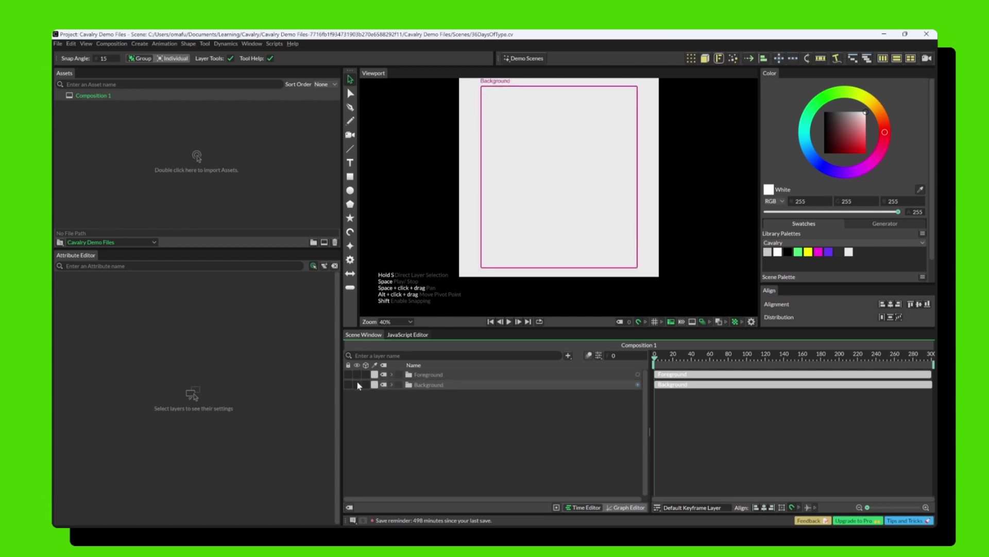
click(357, 384)
Step: Expand the Background group and select its Basic Line layer to show its attributes
click(391, 385)
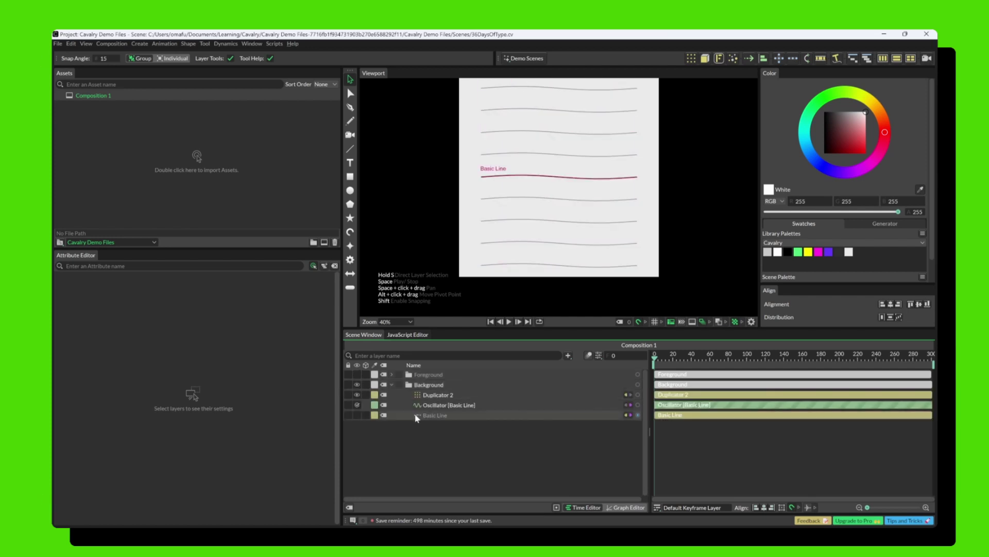
click(449, 418)
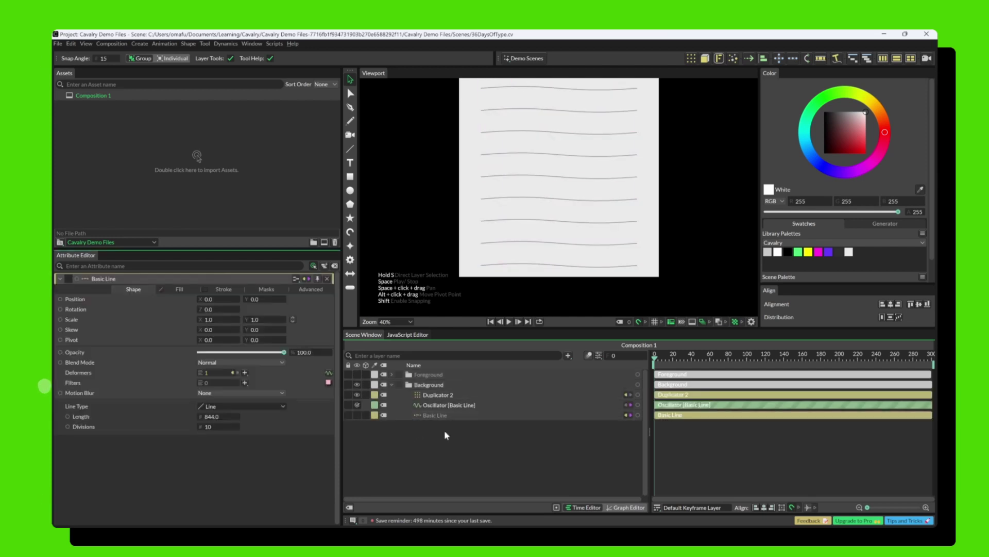
click(445, 432)
click(432, 416)
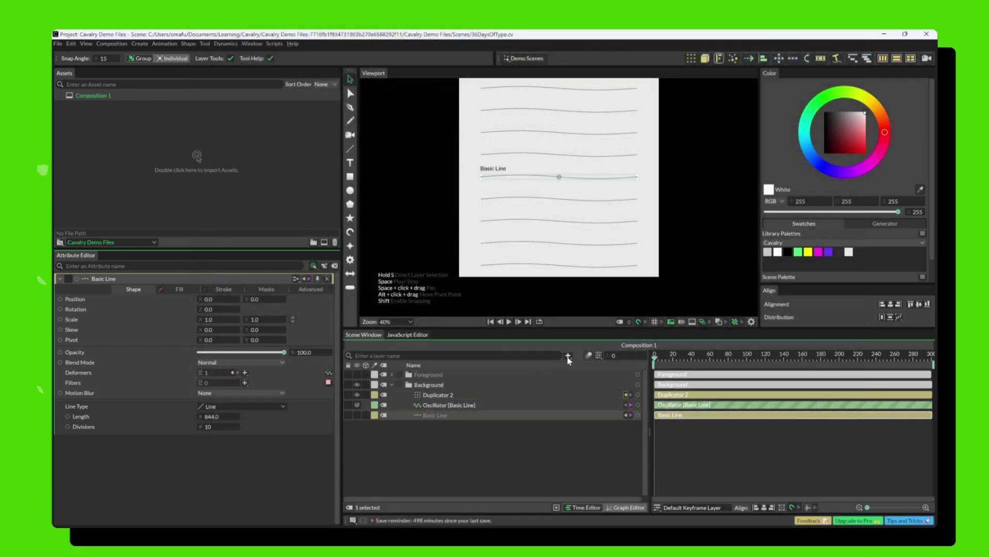
Step: Go through the categories of layers that can be added: Shapes, Behaviours, Utilities and Effects
click(568, 356)
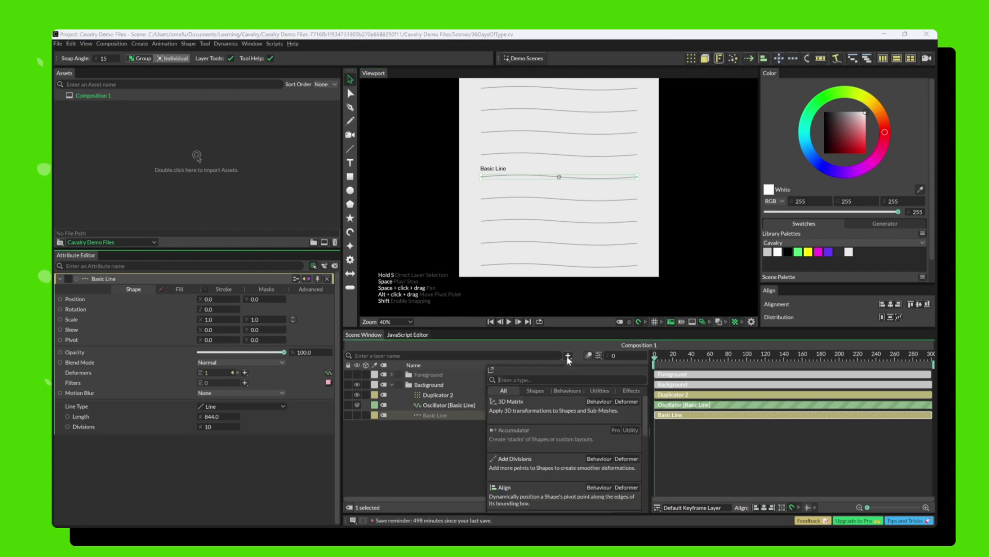
click(537, 390)
click(631, 391)
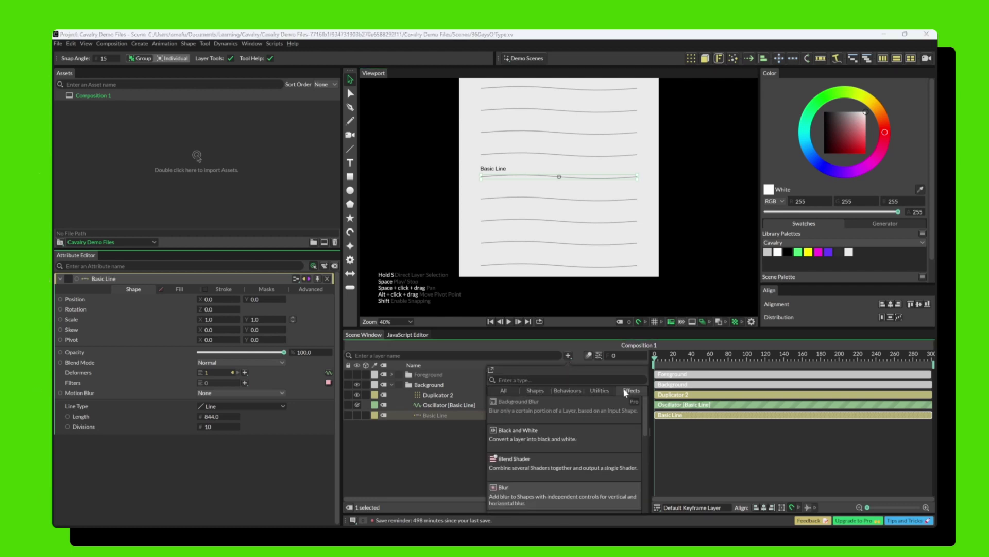
click(536, 390)
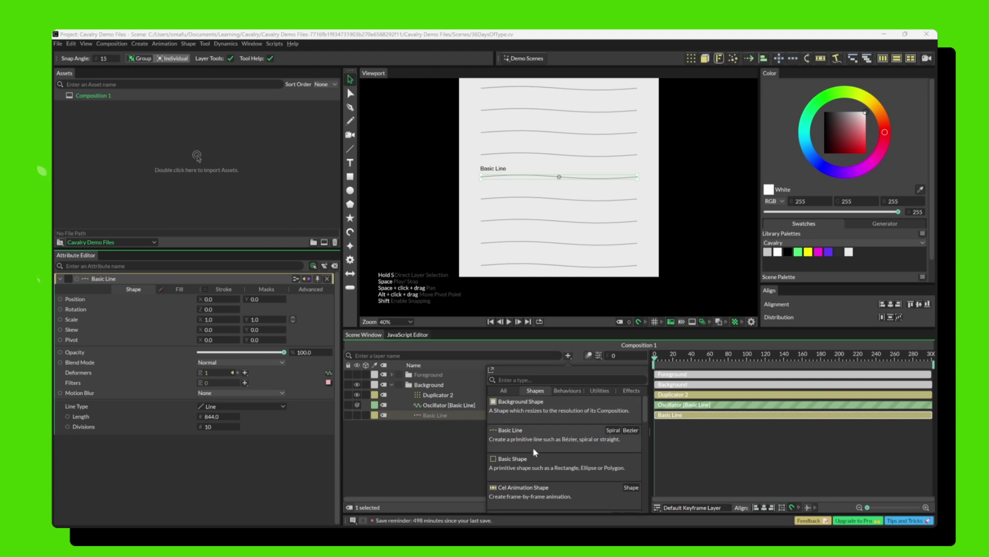
click(567, 391)
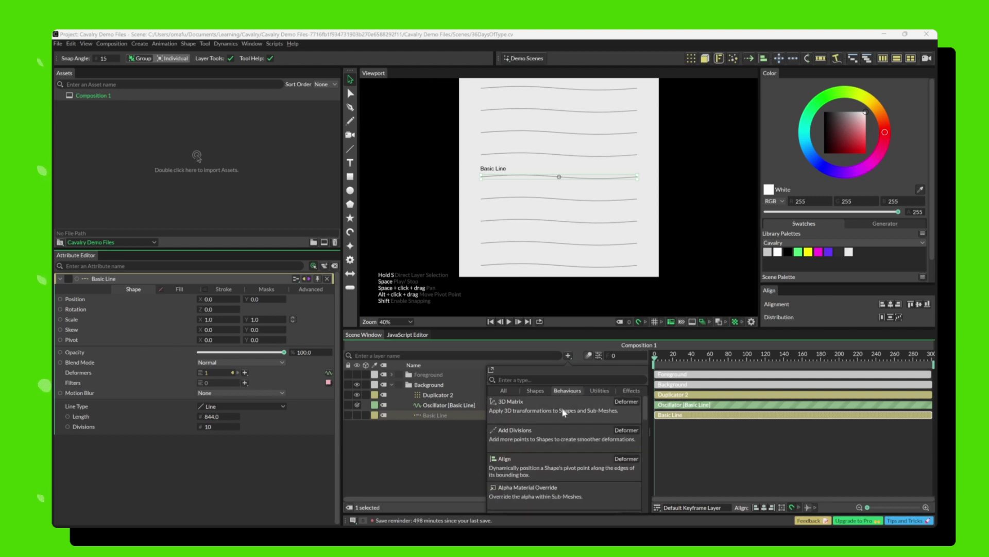
click(599, 391)
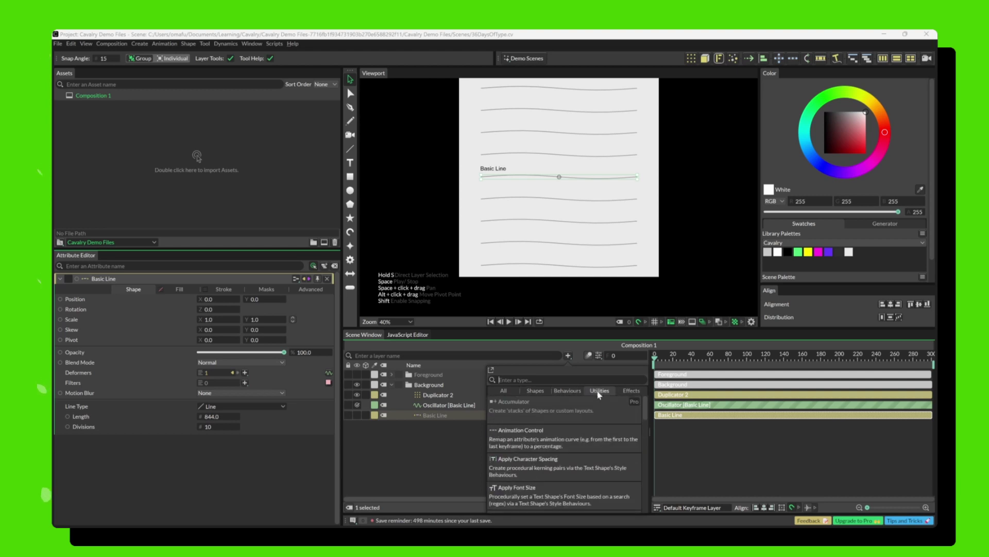
click(627, 392)
Step: Browse the individual entries of the Shapes, Behaviours, Utilities and Effects categories, then close the list of layer types
click(535, 391)
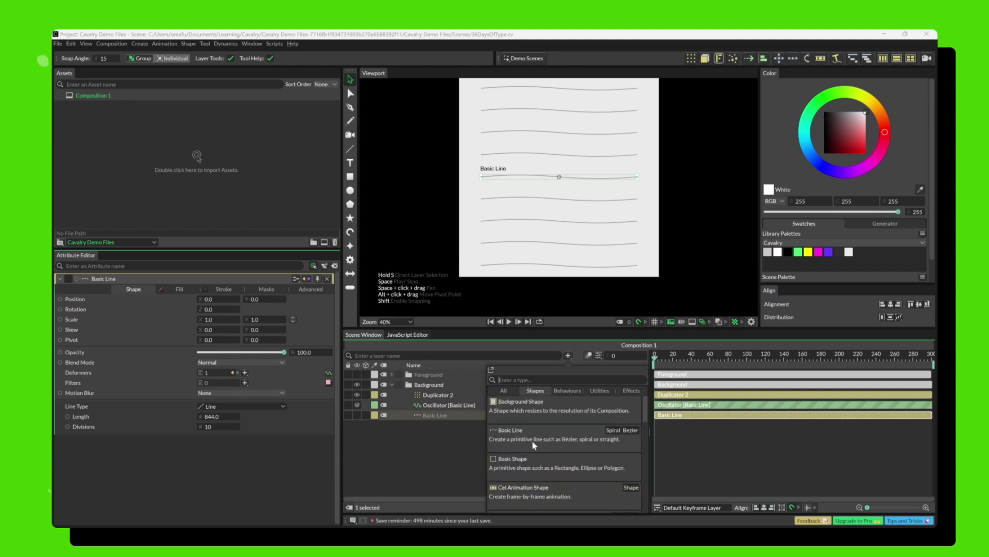
scroll(515, 471, down, 5)
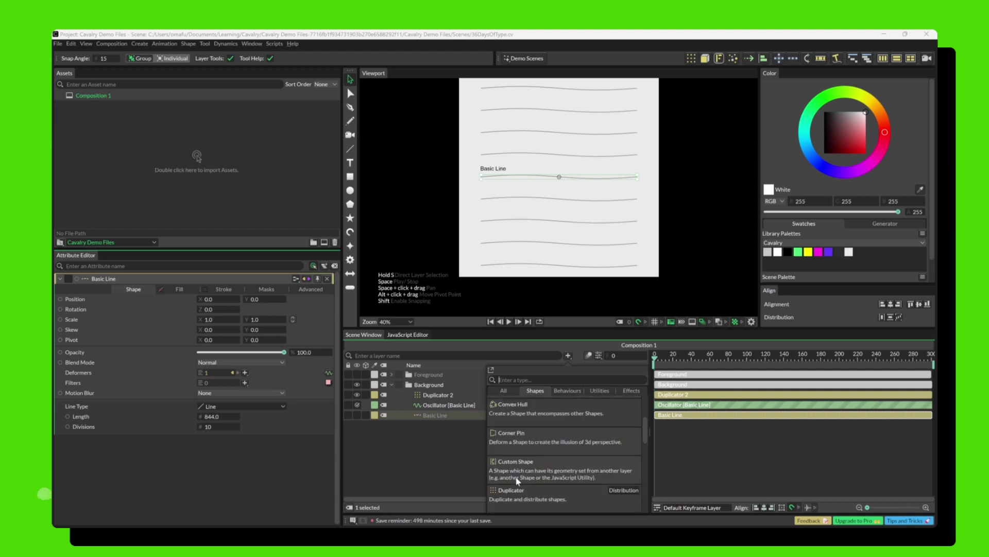
scroll(513, 458, up, 3)
click(566, 390)
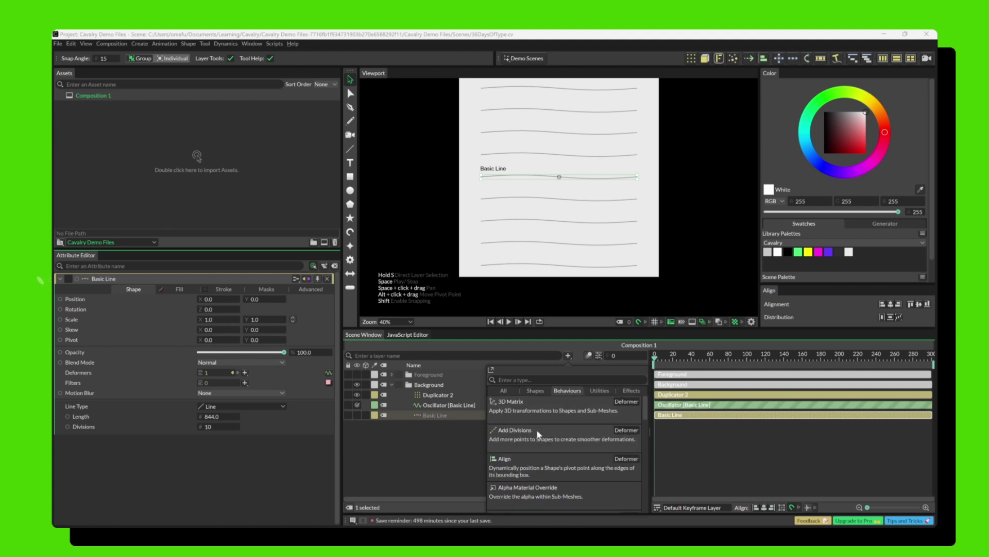
scroll(541, 442, down, 3)
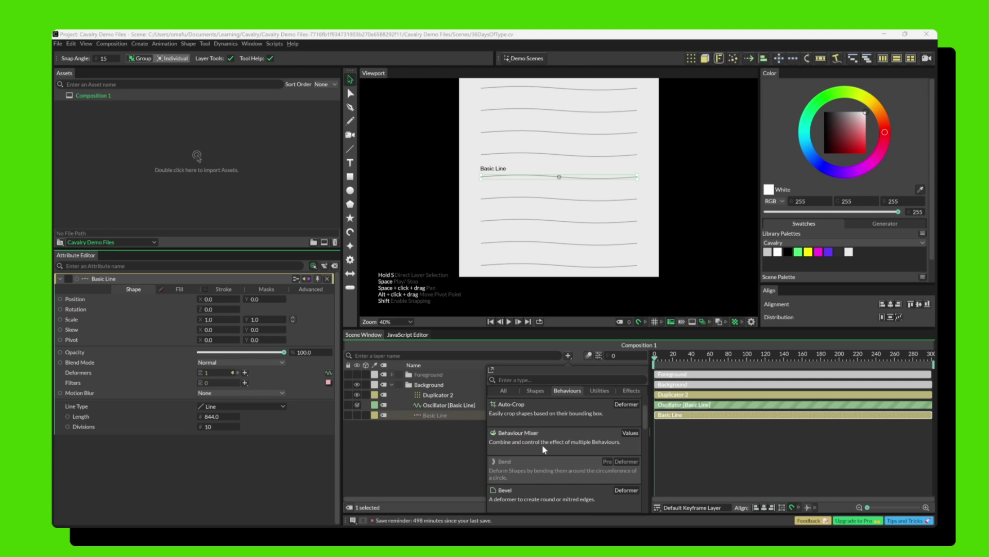
scroll(540, 456, down, 3)
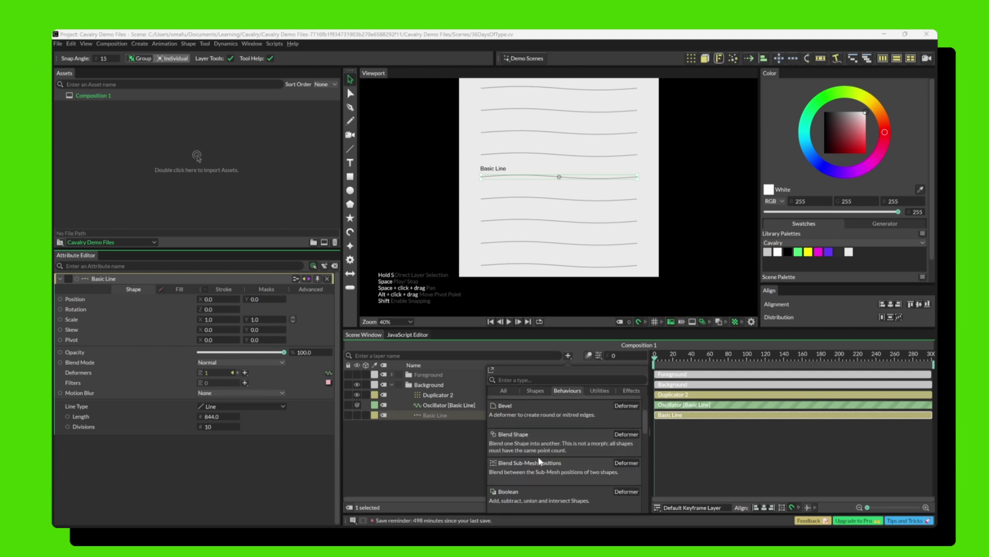
click(599, 390)
scroll(569, 443, down, 3)
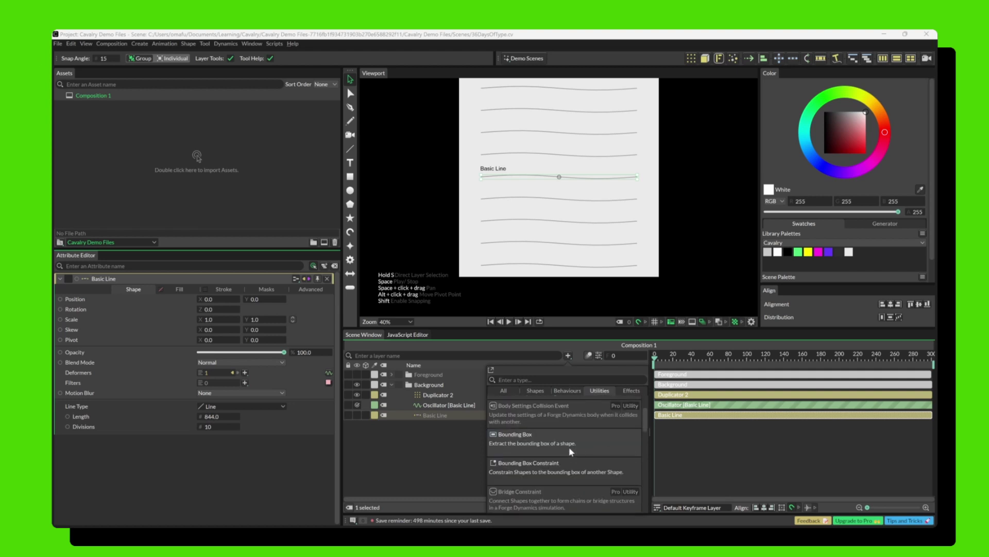
scroll(568, 453, up, 3)
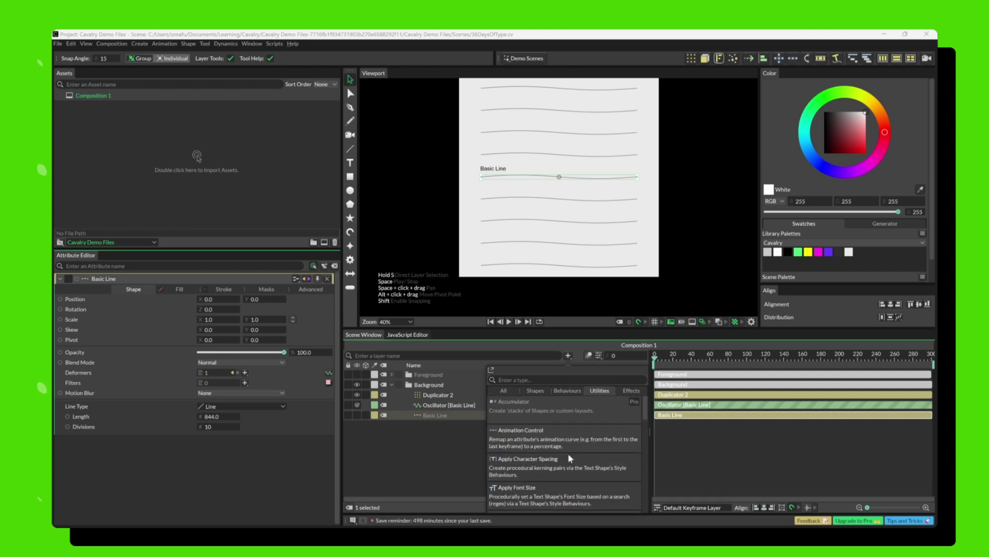
click(631, 391)
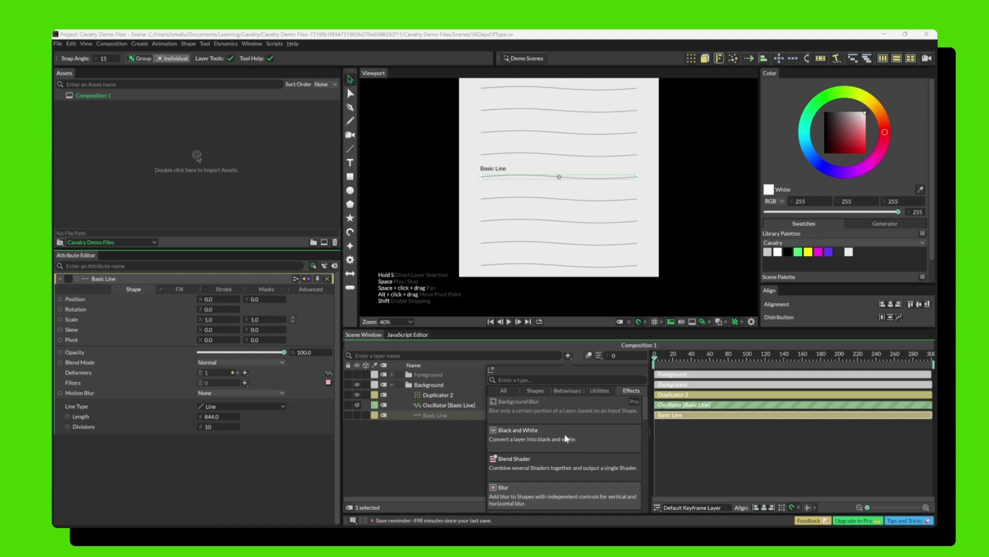
scroll(566, 438, down, 2)
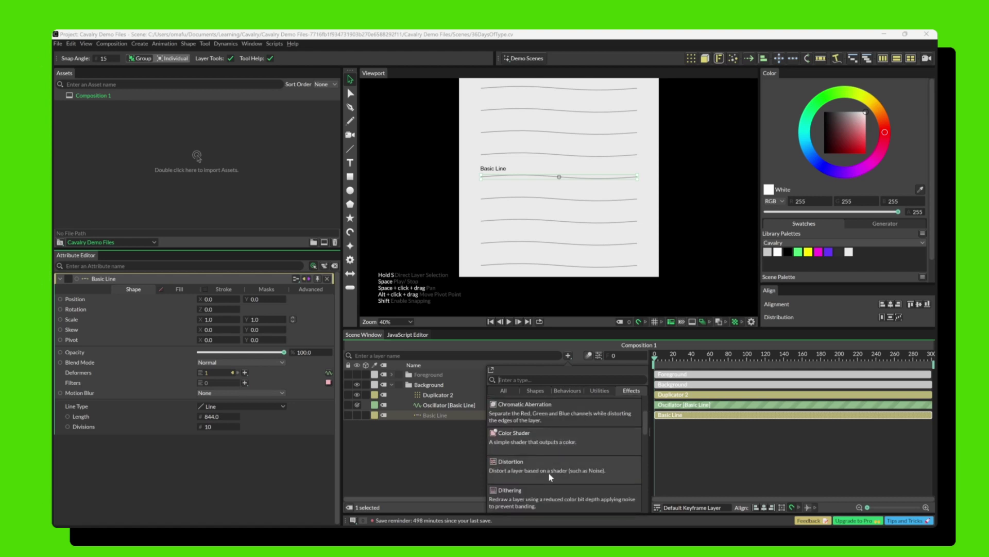
scroll(550, 476, down, 3)
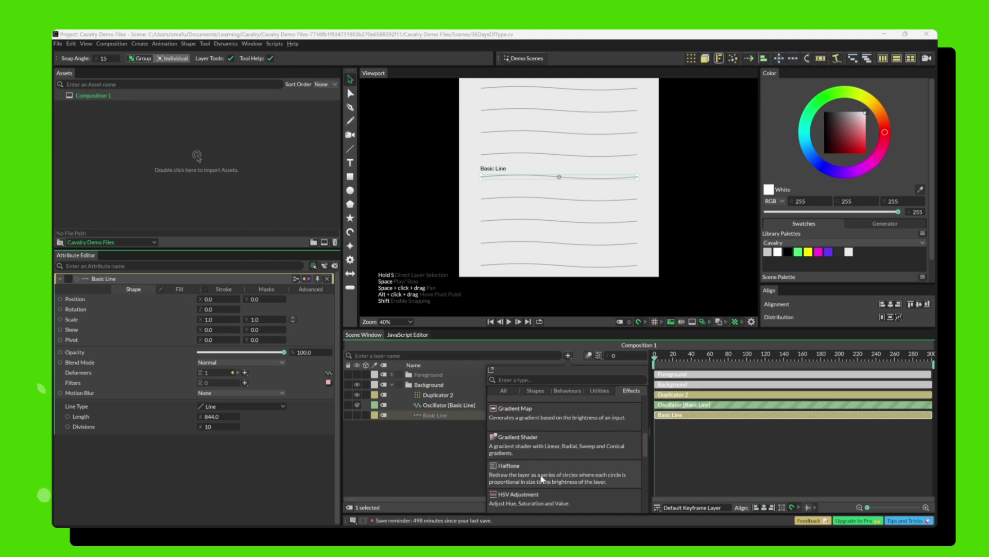
click(439, 421)
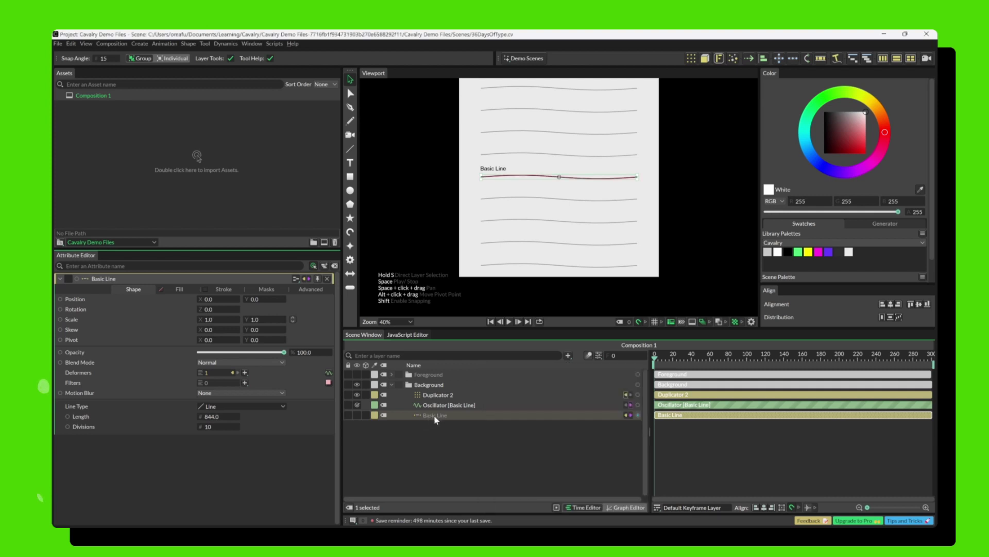
Step: Hide the Oscillator and Duplicator 2 in the Background group and show the Basic Line layer on its own
click(357, 405)
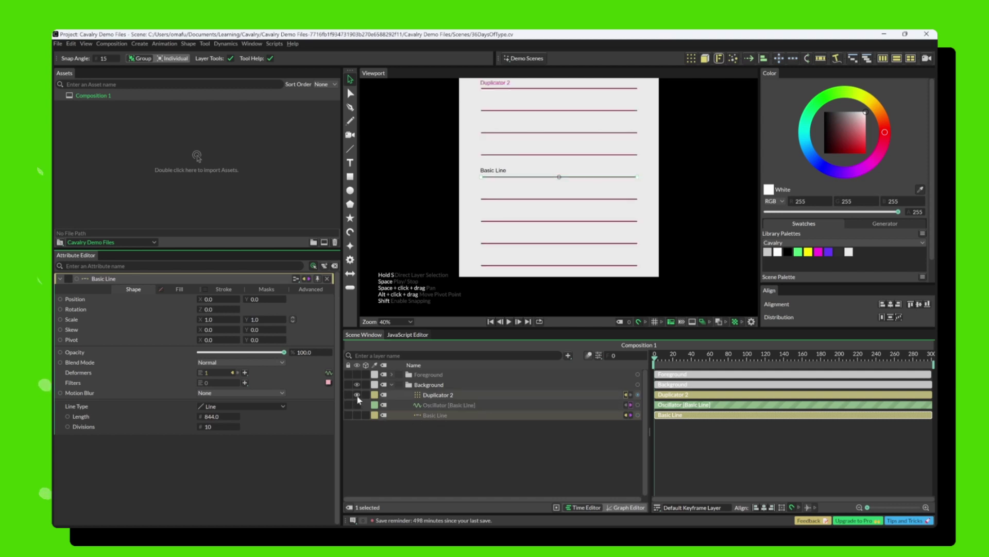
click(357, 395)
click(402, 460)
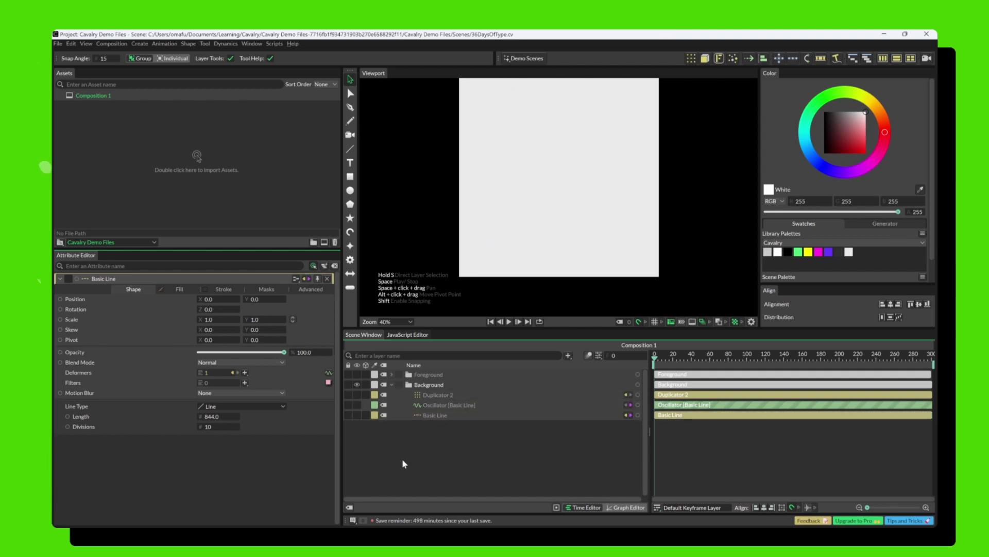
click(357, 415)
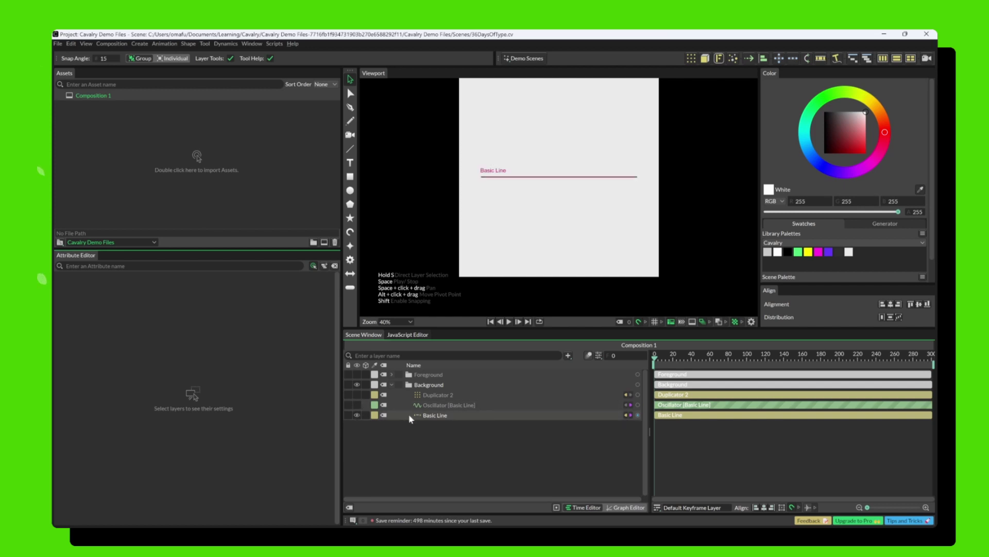
Step: Select the Basic Line and look through the Behaviours available to add to it, without adding any
click(445, 417)
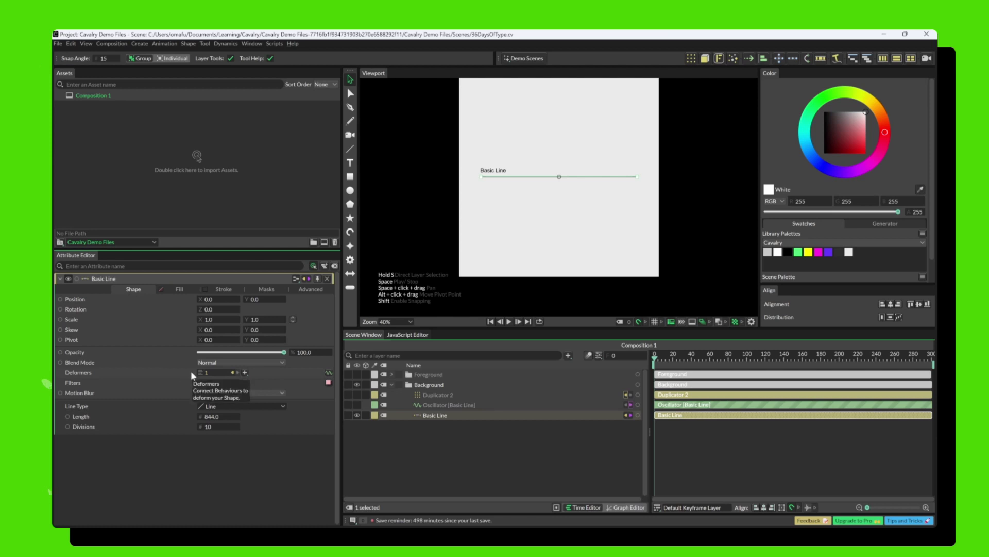
click(569, 356)
click(556, 391)
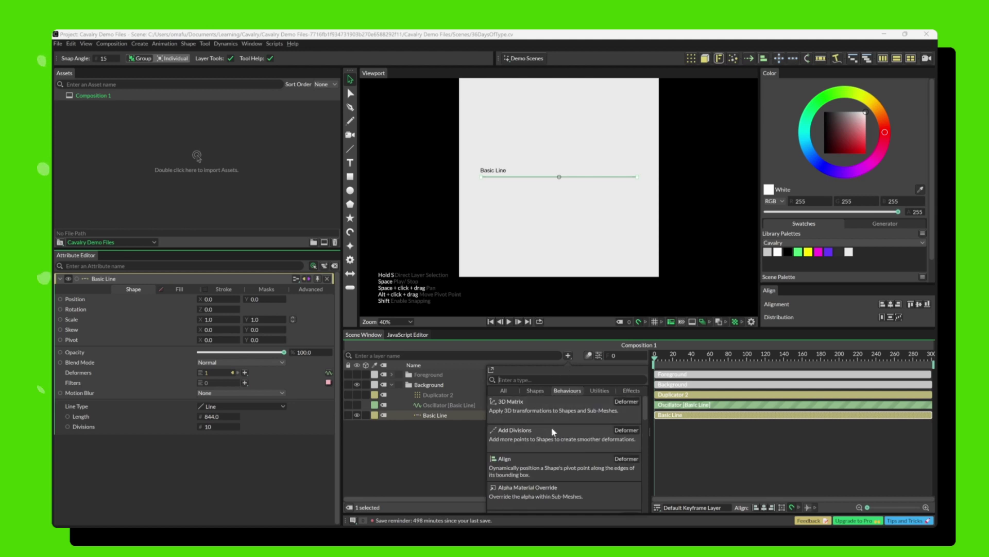
scroll(515, 435, down, 3)
scroll(508, 453, up, 3)
click(426, 420)
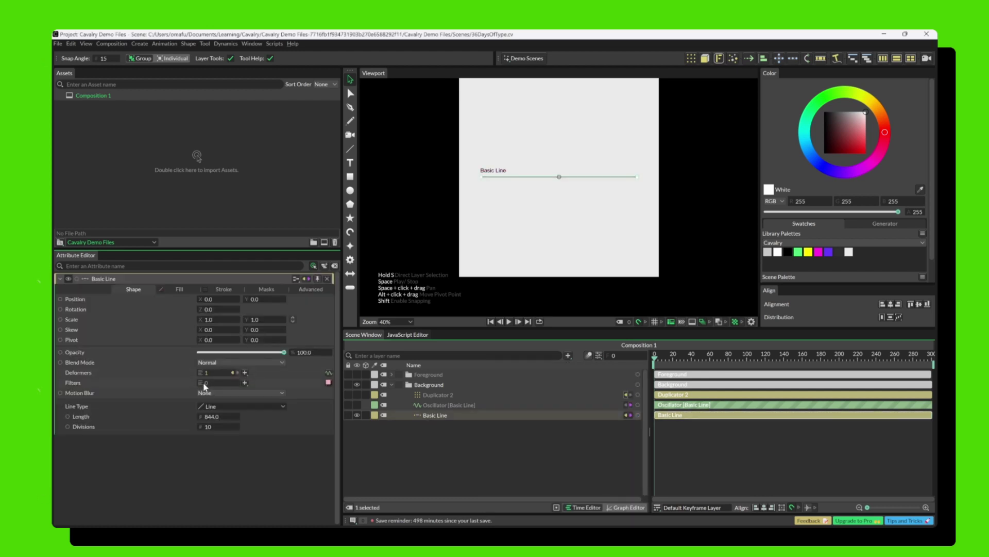
Step: Check which behaviour feeds the Basic Line's Deformers, and switch the Oscillator on and off to compare its effect
click(234, 373)
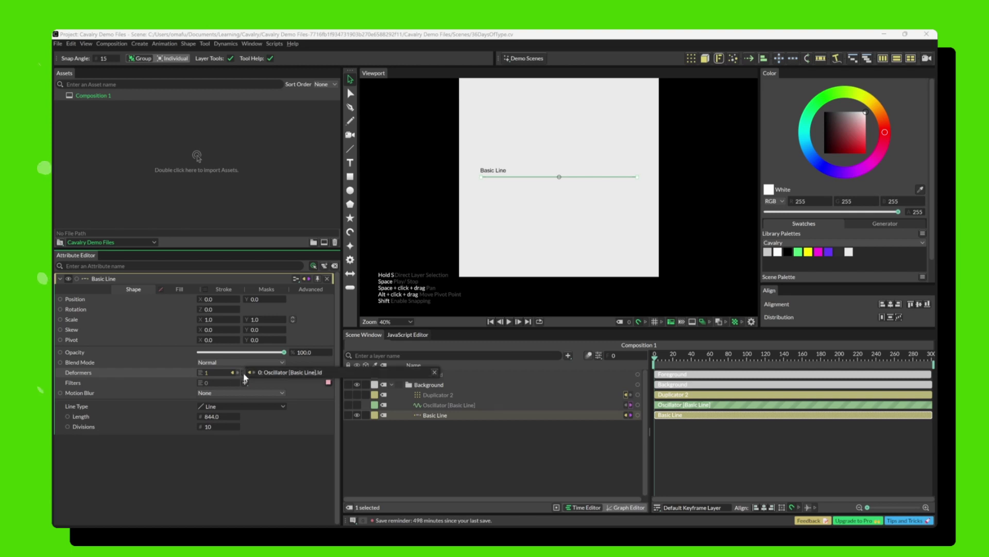
click(442, 406)
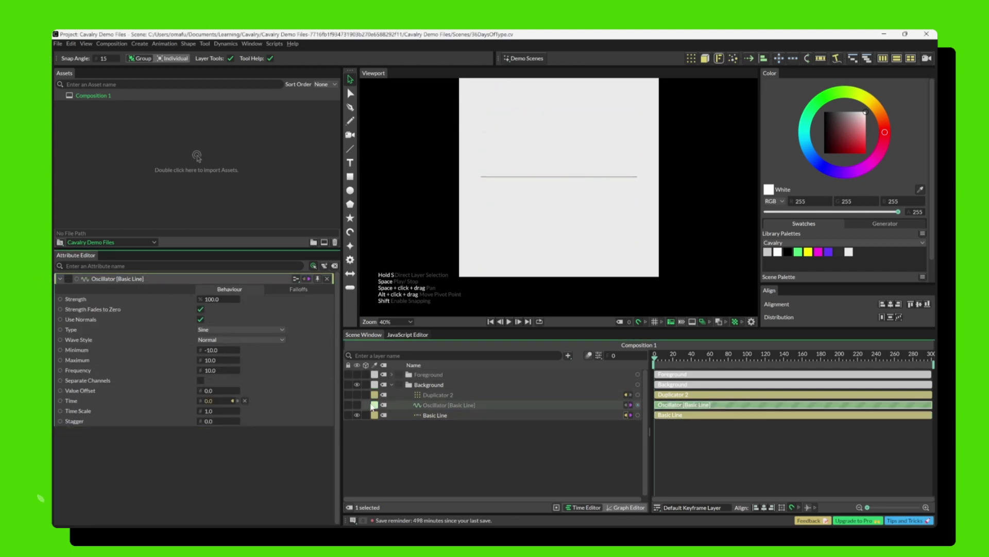
click(356, 405)
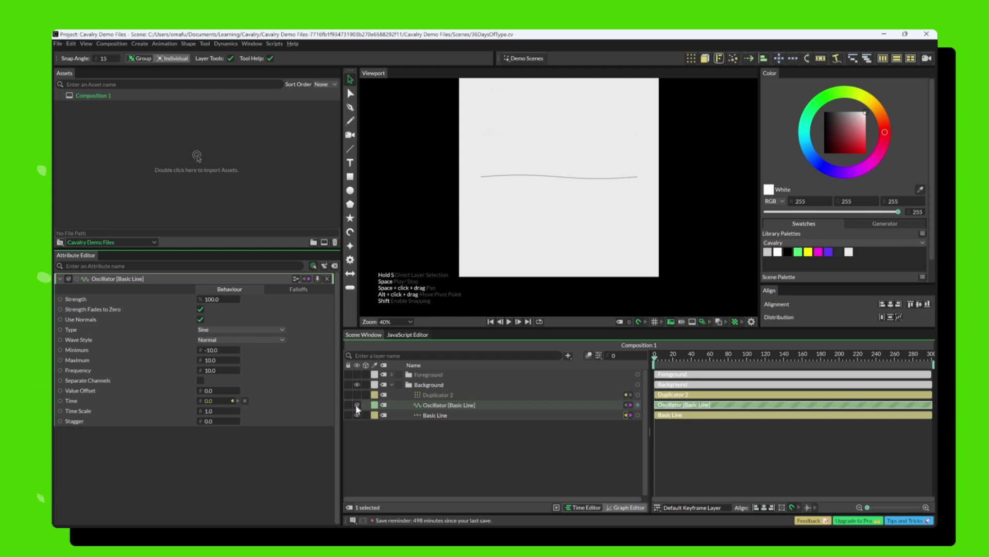
click(356, 405)
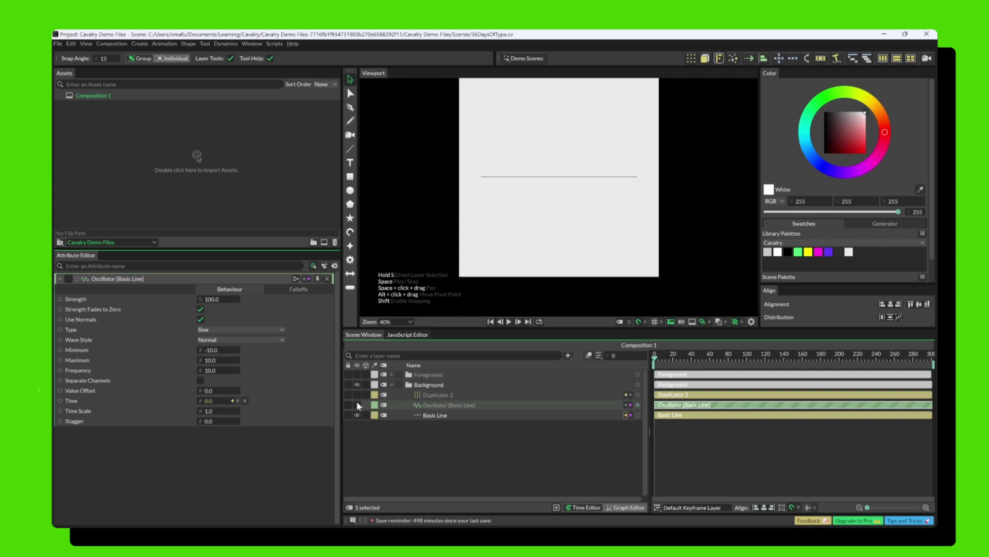
Step: Toggle the Oscillator to compare the Basic Line with and without it, leaving the Oscillator enabled
click(357, 404)
click(357, 405)
click(357, 404)
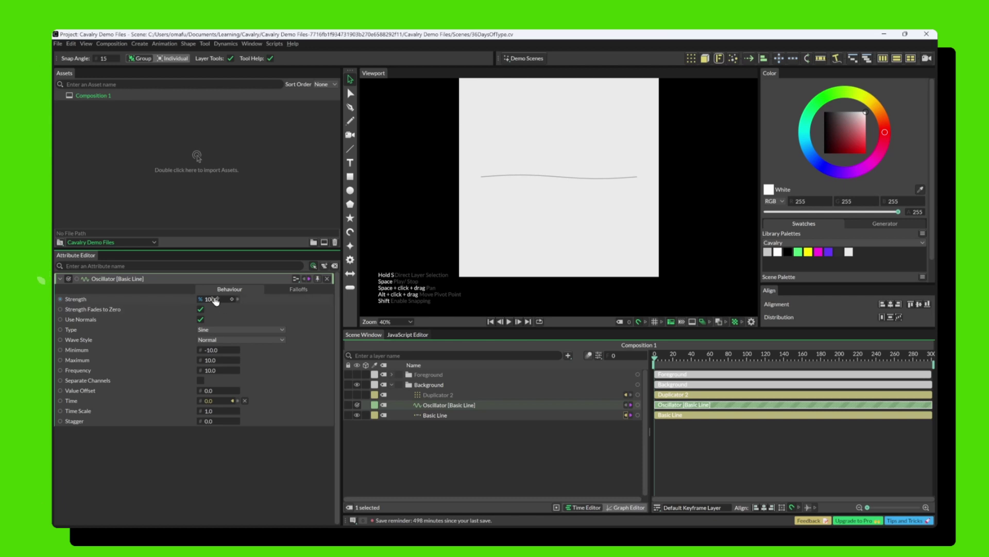
Step: Try raising the Oscillator's Strength to about 703, and restore it to 100
drag(214, 303, 330, 304)
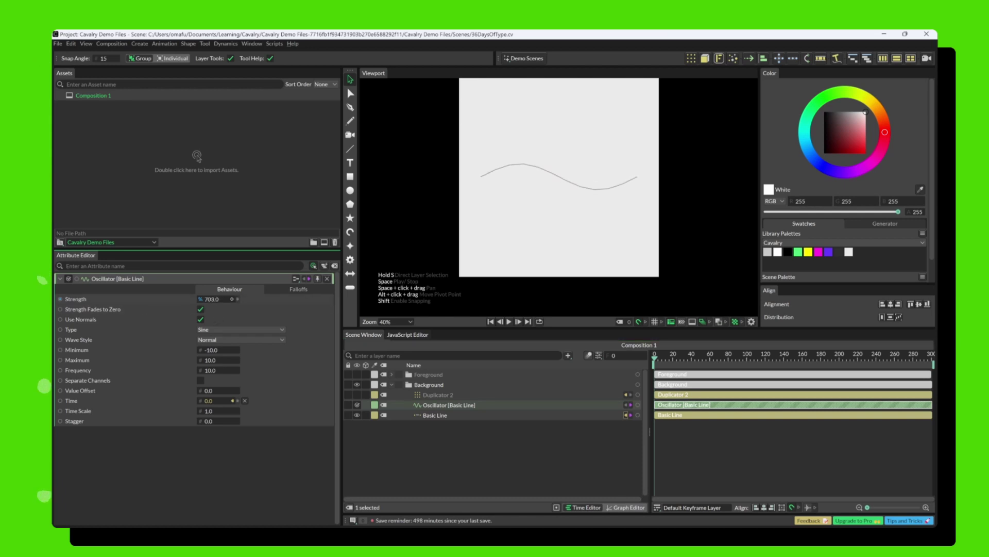
double_click(214, 299)
text(1000)
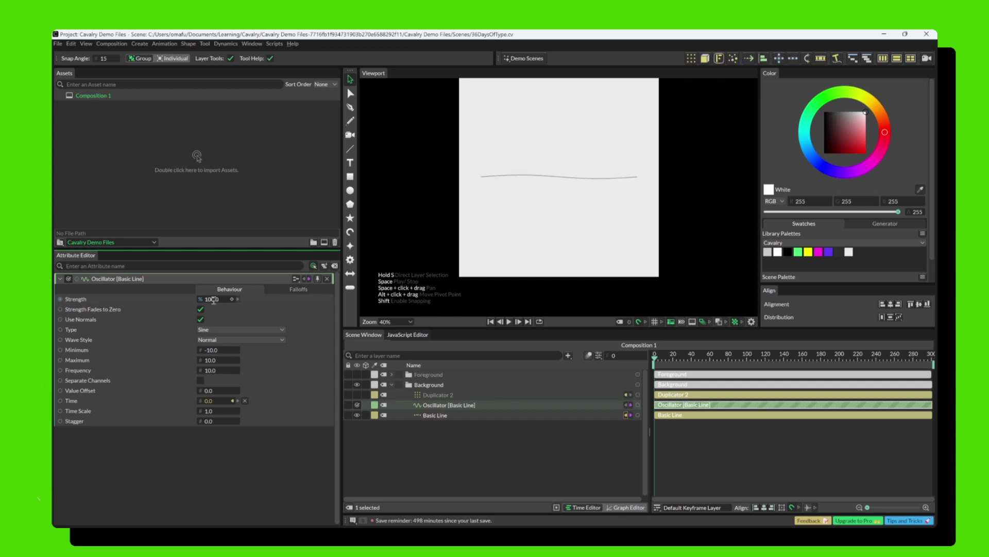
Step: Try the Cosine and Tangent types on the Oscillator, and return the Type to Sine
click(256, 328)
click(256, 338)
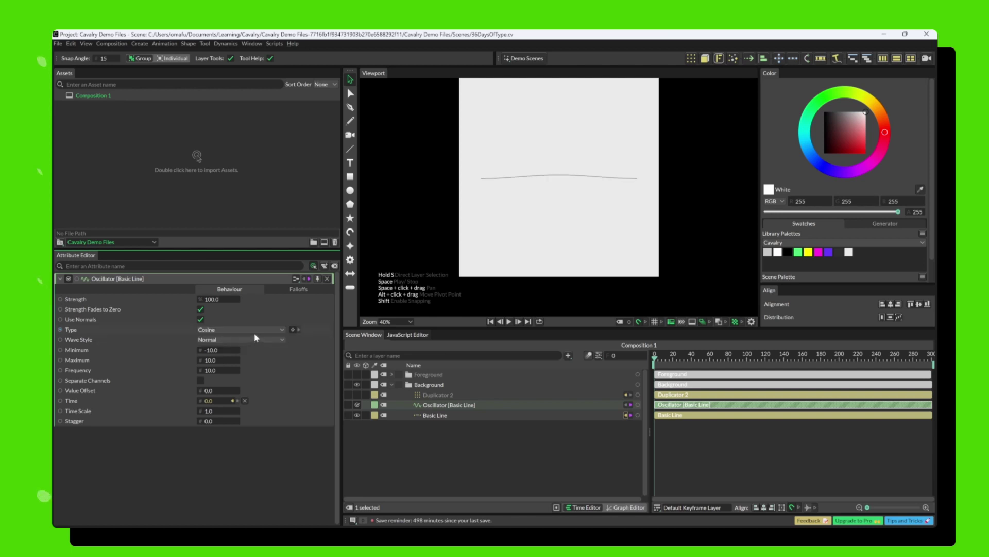
click(256, 330)
click(252, 339)
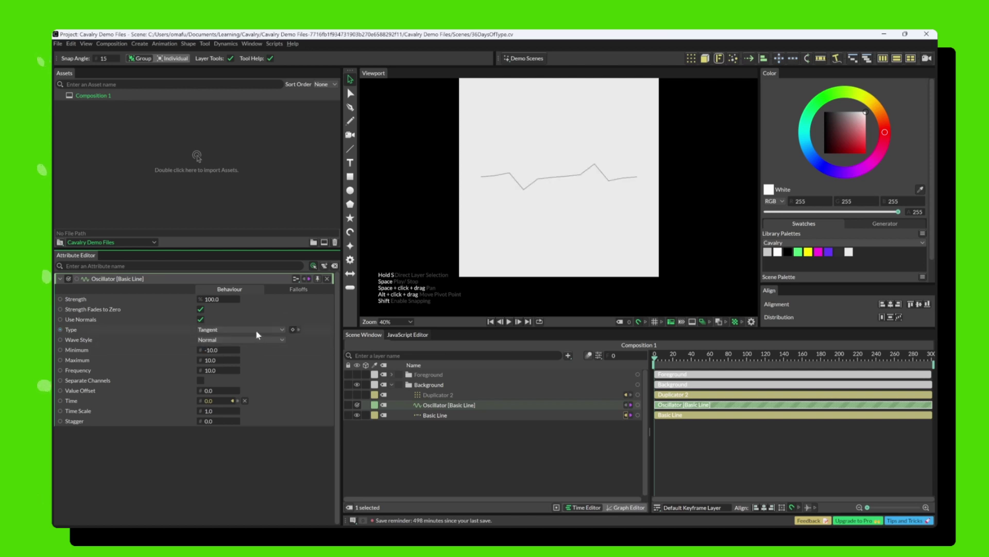
click(255, 330)
click(244, 310)
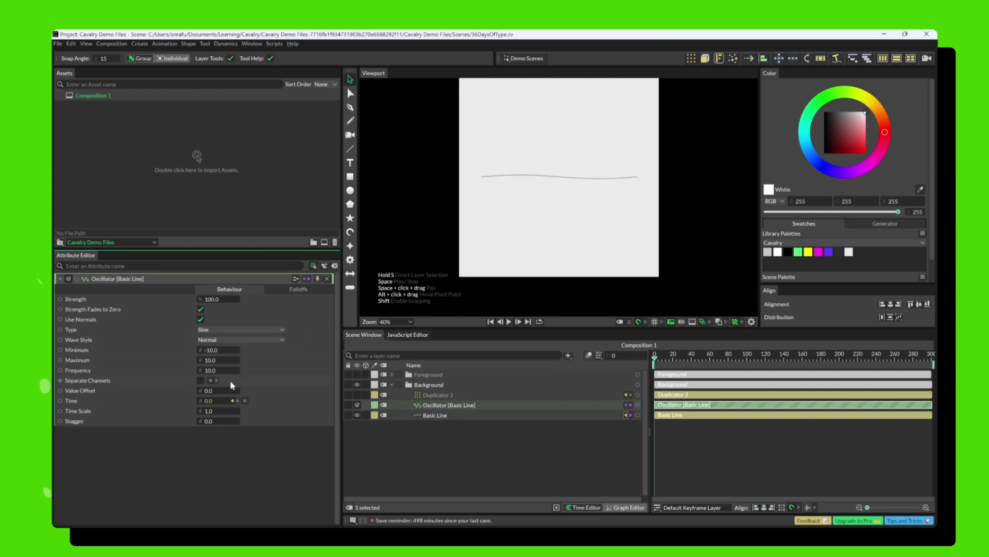
Step: Toggle Duplicator 2 to compare the single line with its duplicates, leaving Duplicator 2 visible
click(356, 394)
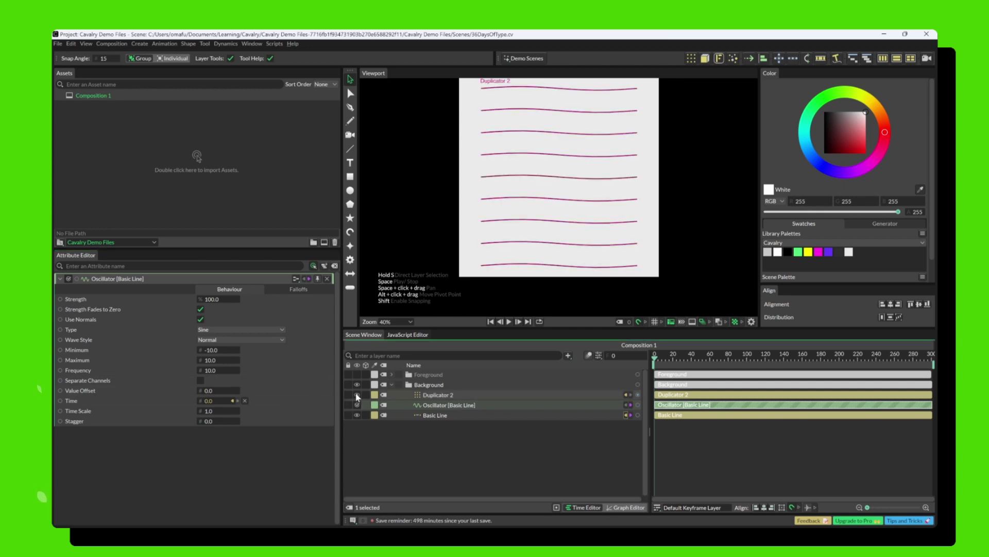
click(357, 395)
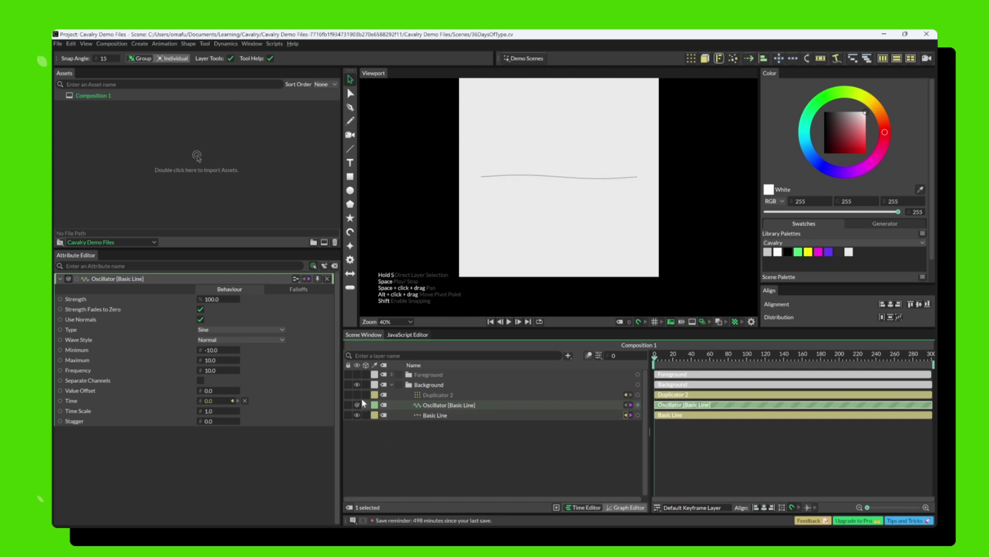
click(358, 395)
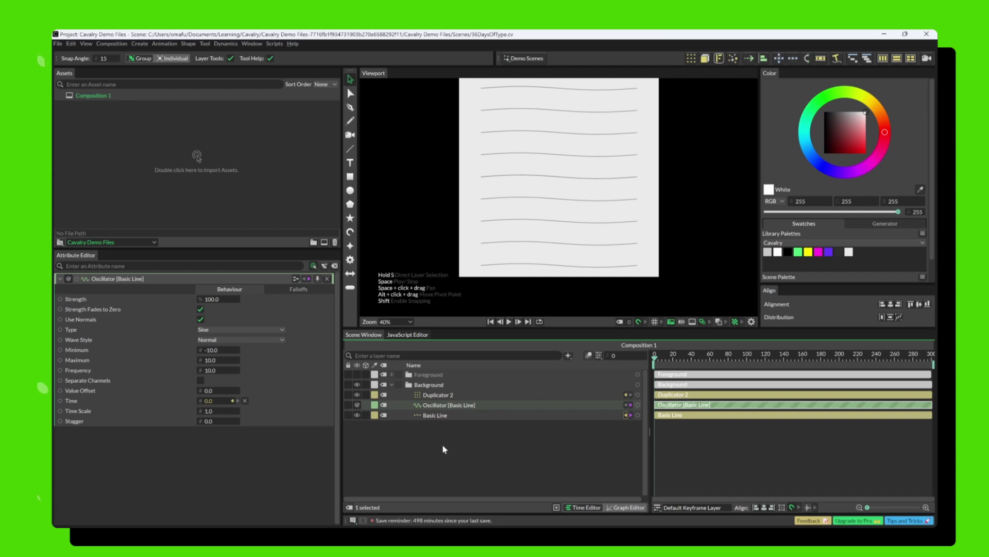
Step: Select the Basic Line and check where Behaviours can be added to it, without adding any
click(445, 415)
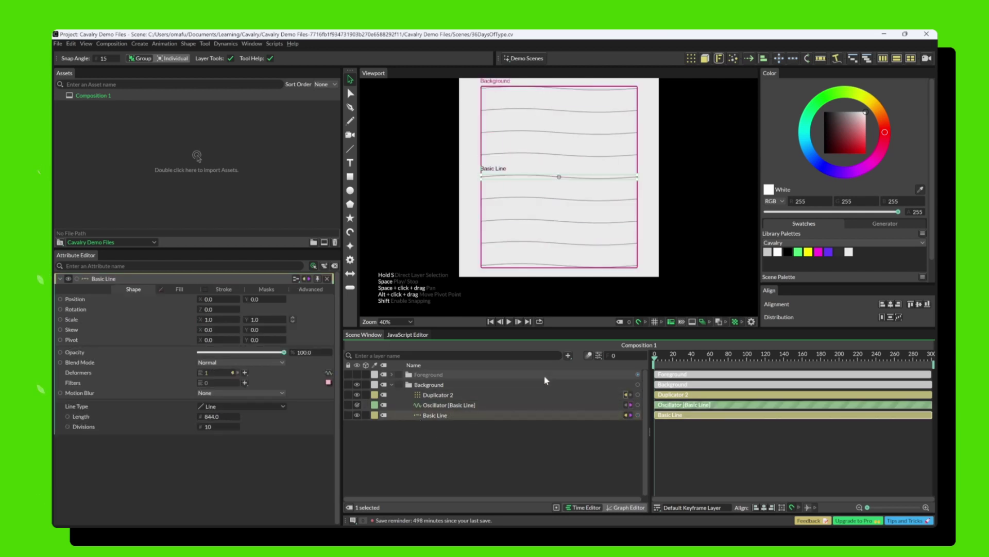
click(568, 355)
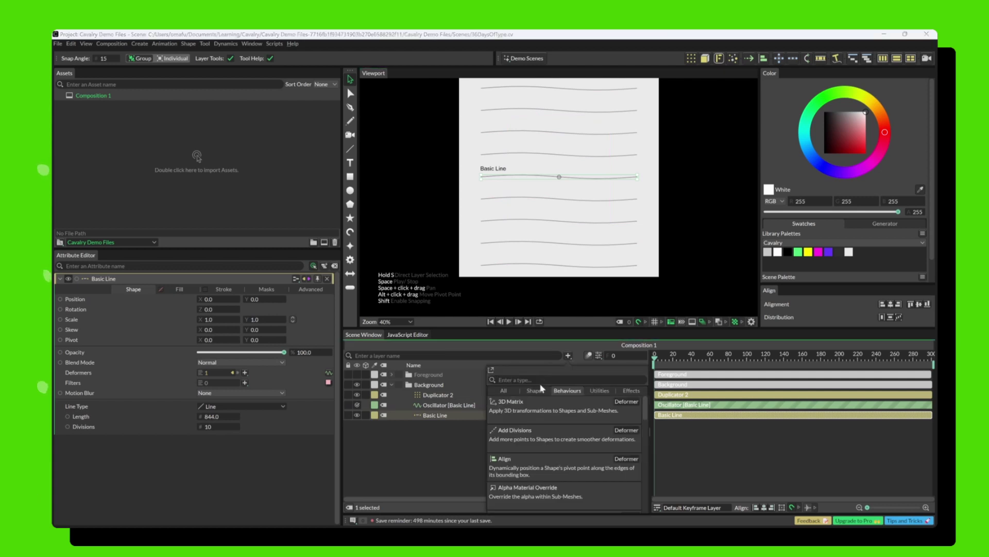
click(417, 454)
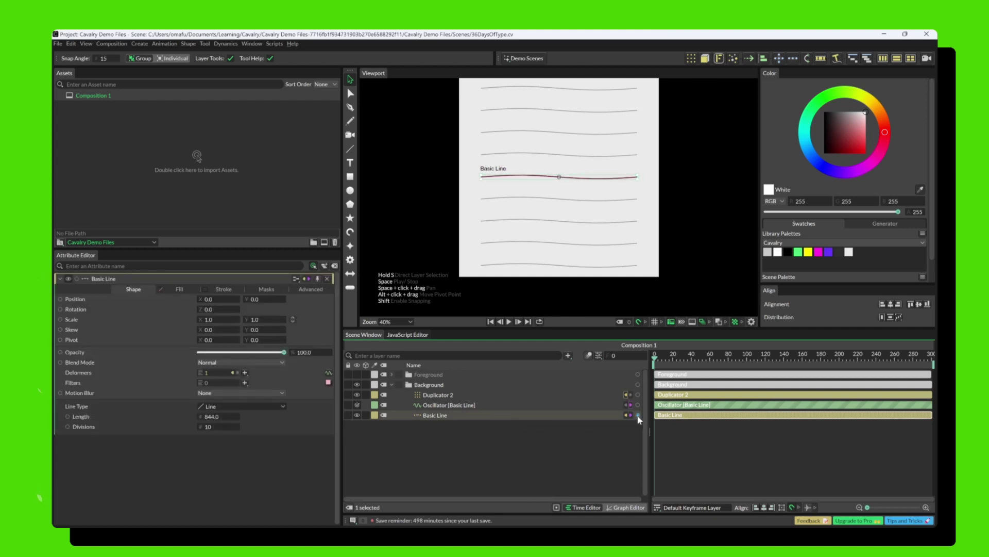
Step: Examine which attributes of the Basic Line and Duplicator 2 accept a connection from the Oscillator, without making one
drag(637, 416, 513, 411)
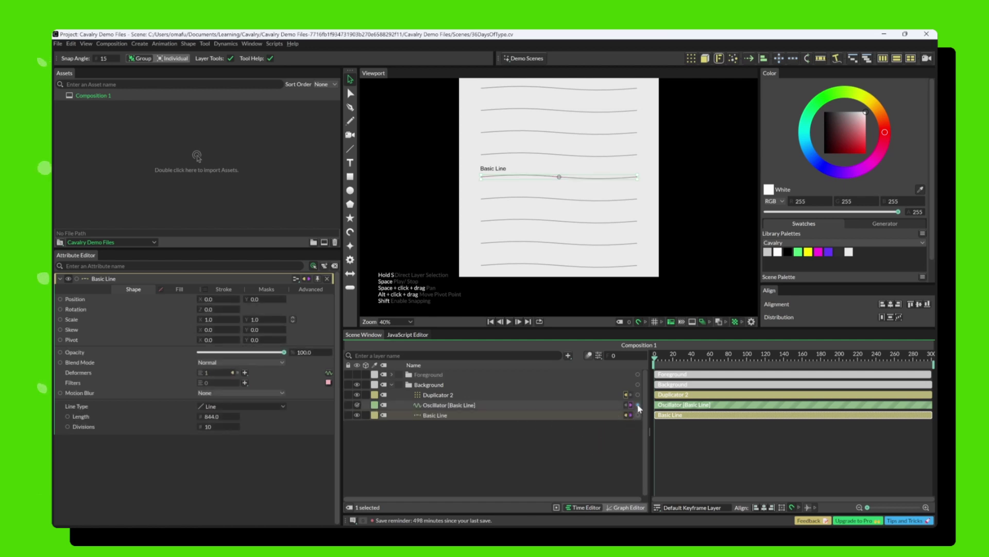
drag(637, 404, 532, 419)
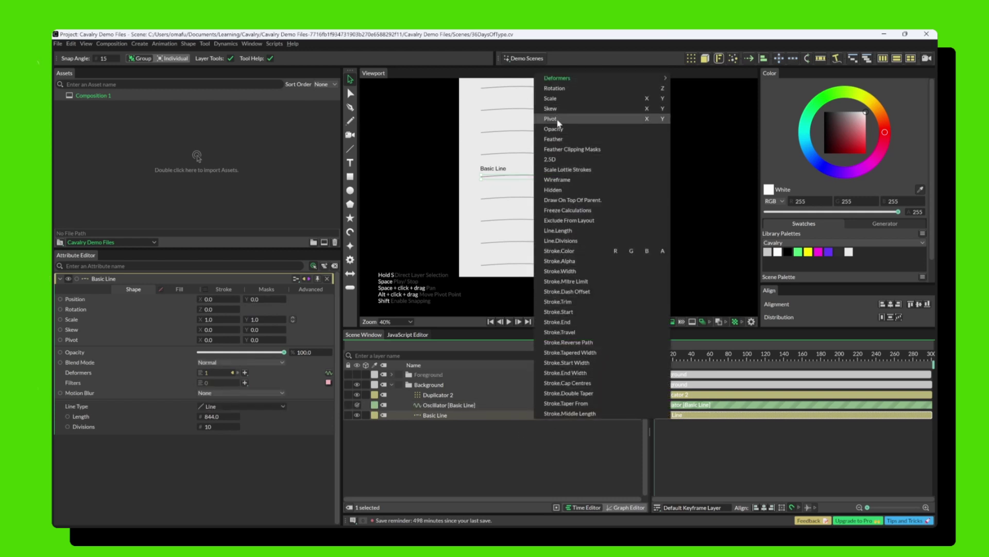
click(499, 468)
click(481, 405)
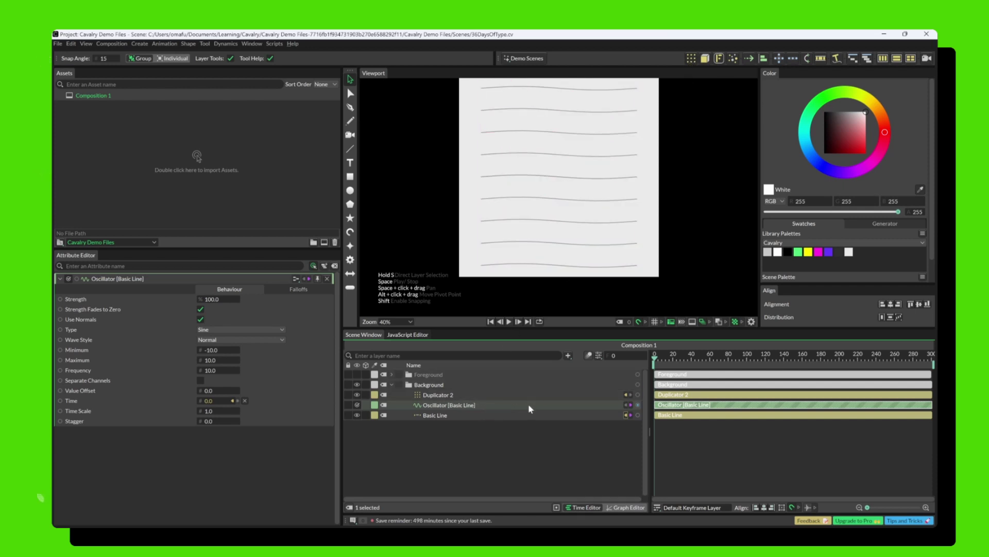
drag(637, 394, 570, 391)
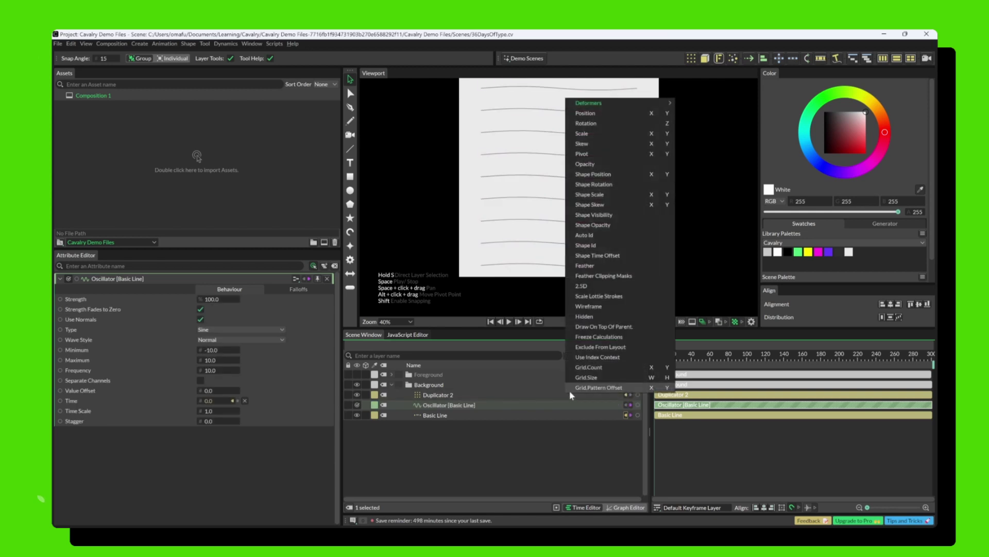
click(568, 453)
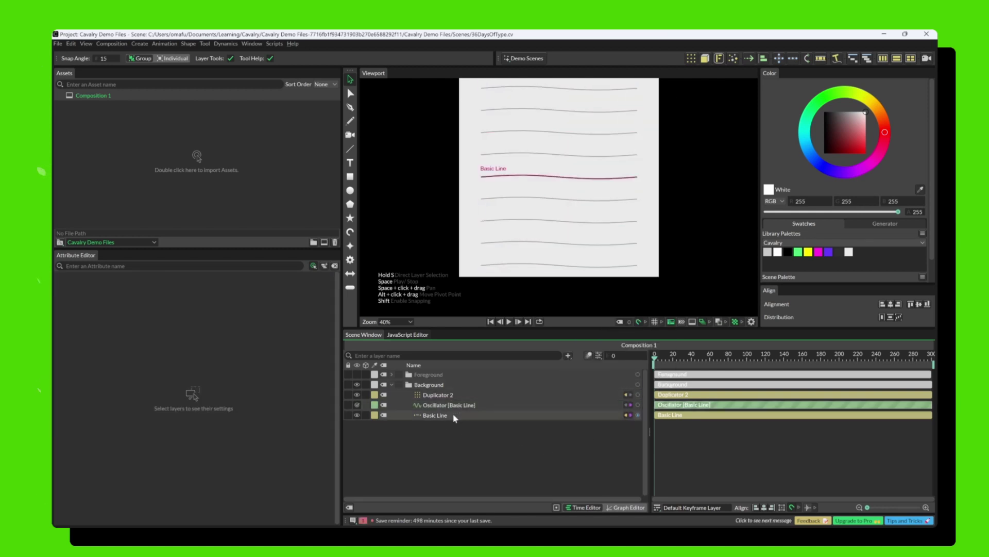
Step: Hide all three Background layers and show the Basic Line, Oscillator and Duplicator 2 again one by one to compare each layer's contribution
drag(360, 413, 357, 397)
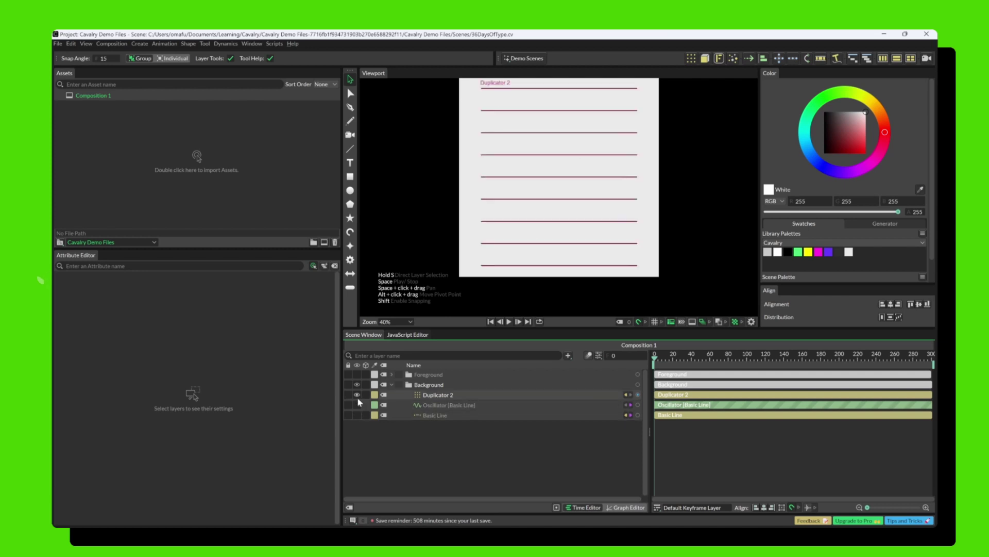
click(357, 414)
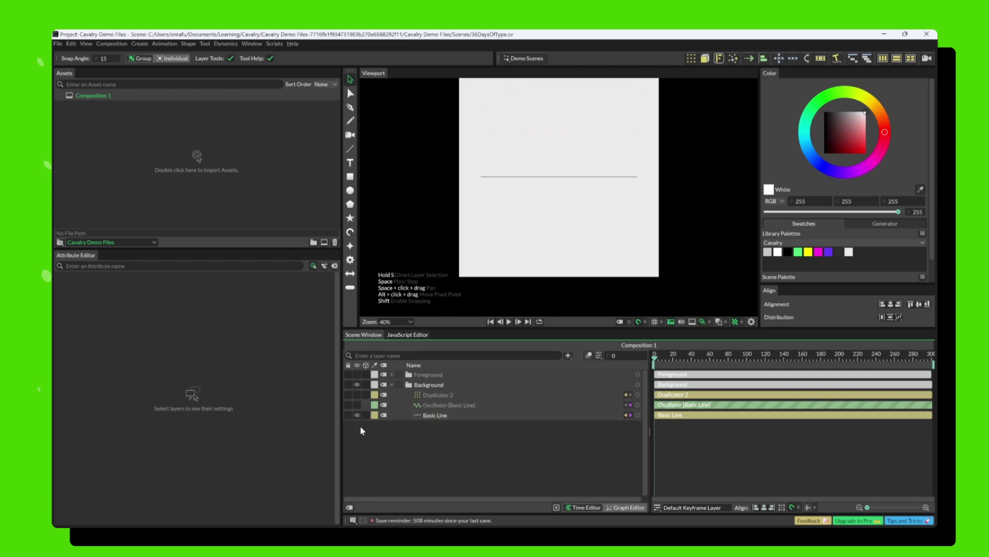
click(357, 405)
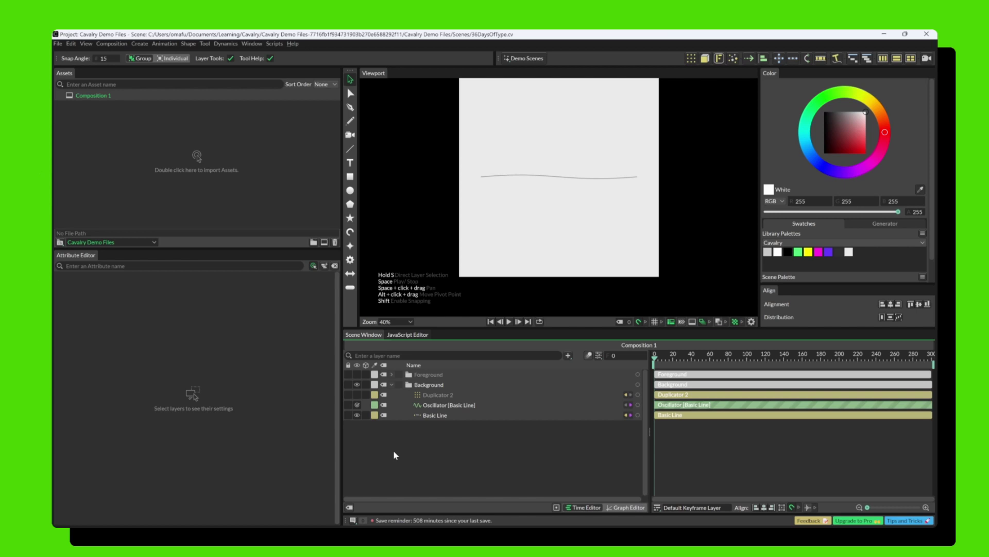
click(356, 395)
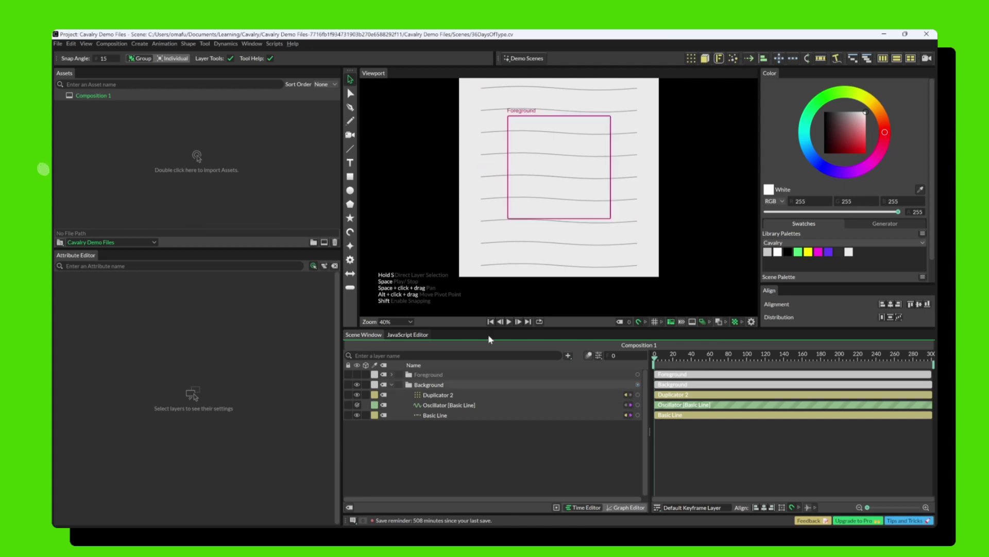
Step: Examine the Oscillator's and Duplicator 2's settings, check which layer feeds Duplicator 2's Input Shapes, and clear the selection
click(454, 405)
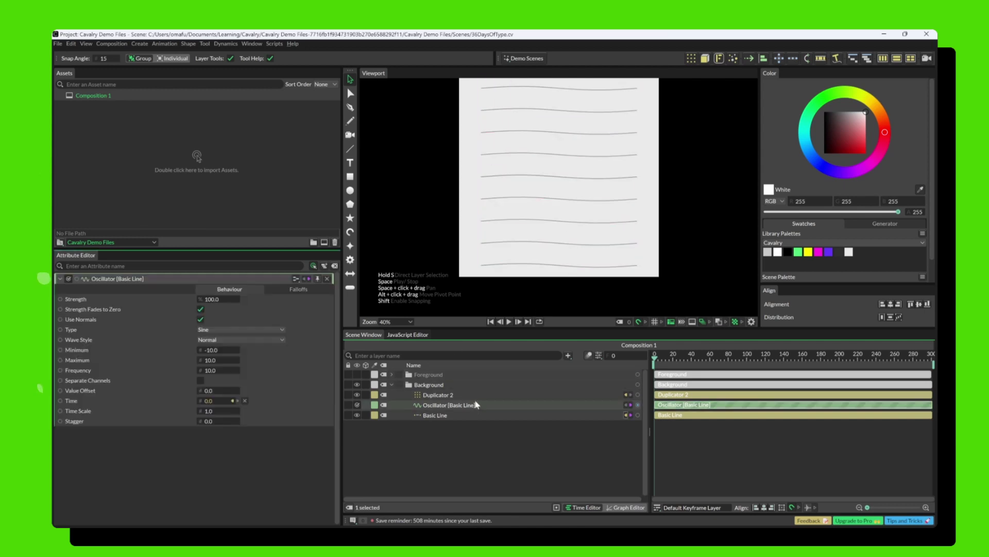
click(464, 395)
scroll(280, 408, down, 3)
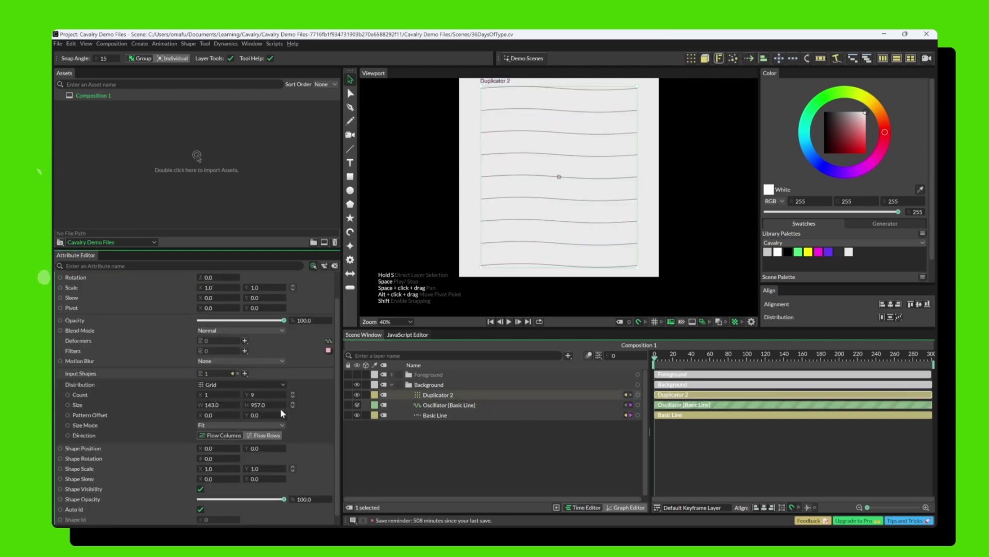
scroll(155, 384, up, 4)
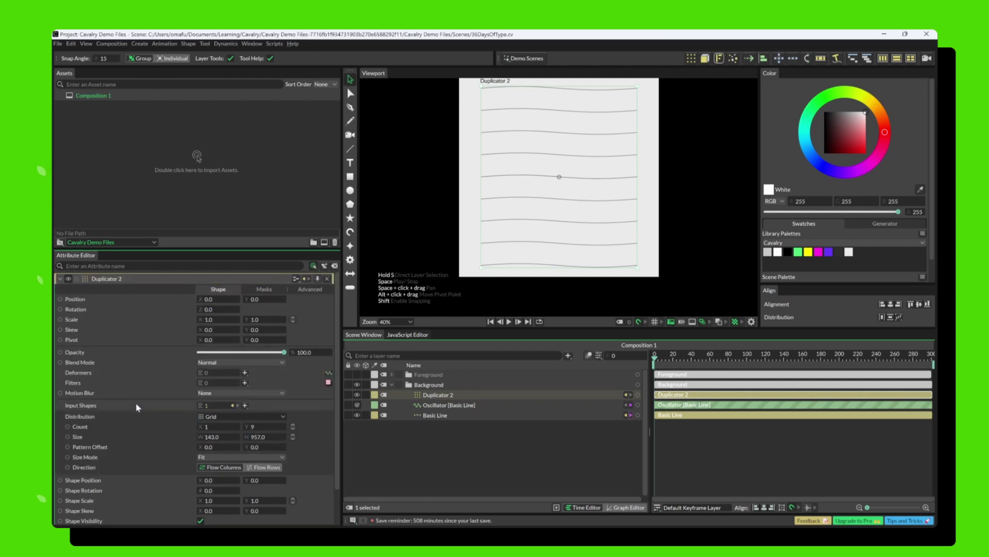
scroll(234, 372, down, 3)
click(234, 374)
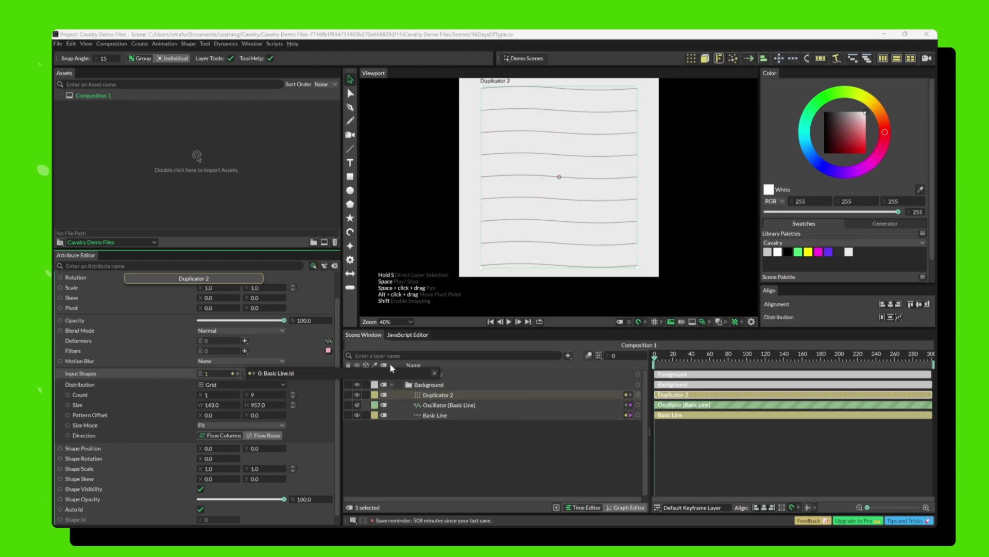
click(465, 453)
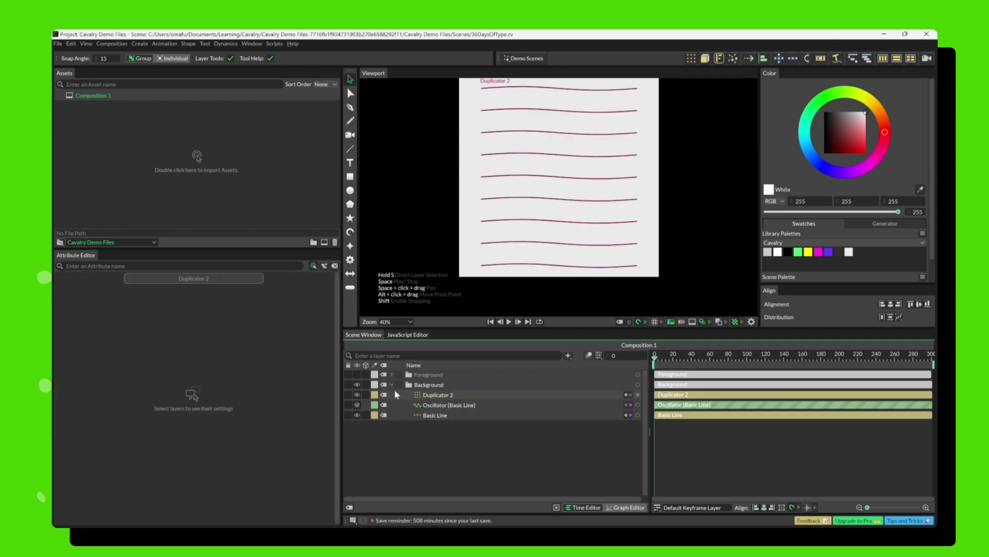
Step: Collapse and hide the Background group, and show only the text layer A inside the Foreground group
click(392, 385)
click(357, 385)
click(357, 374)
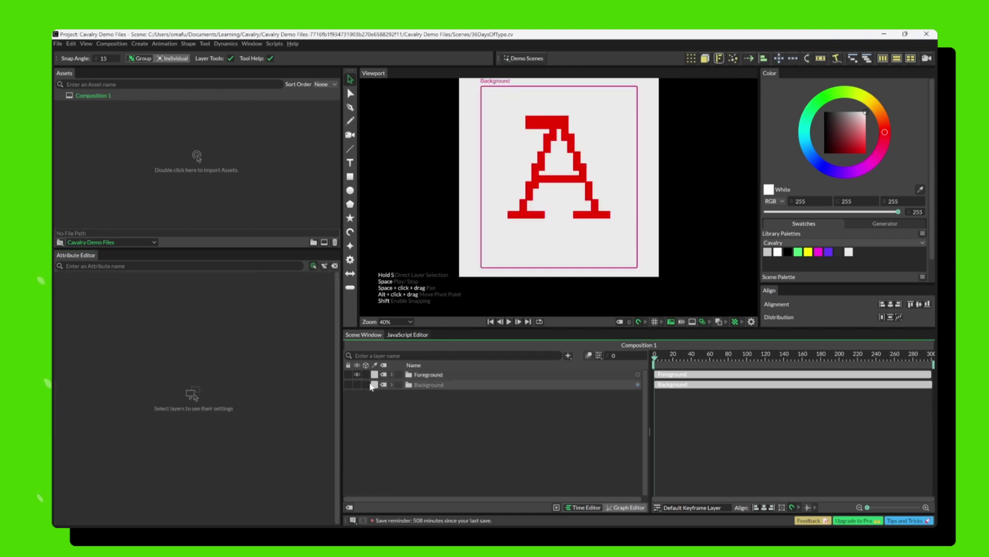
click(392, 375)
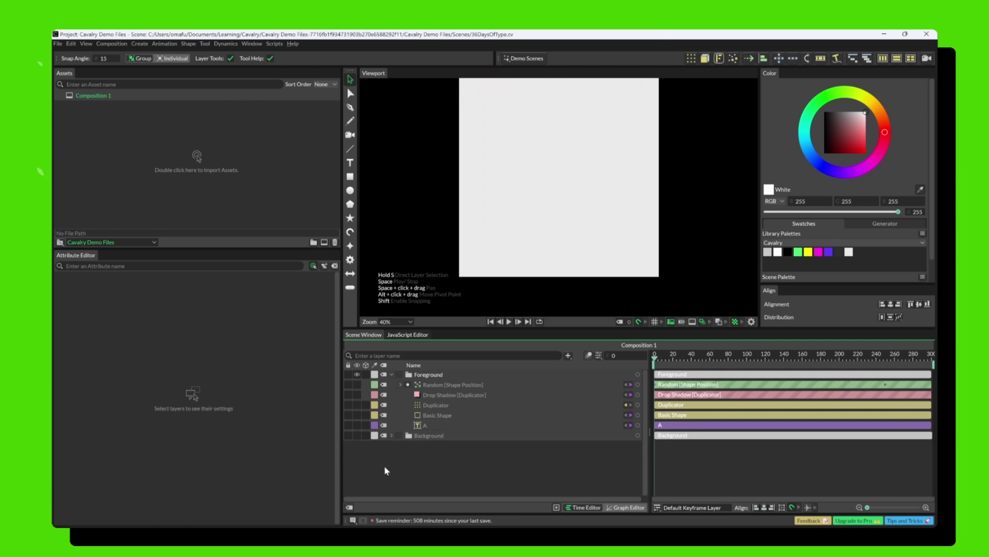
click(355, 425)
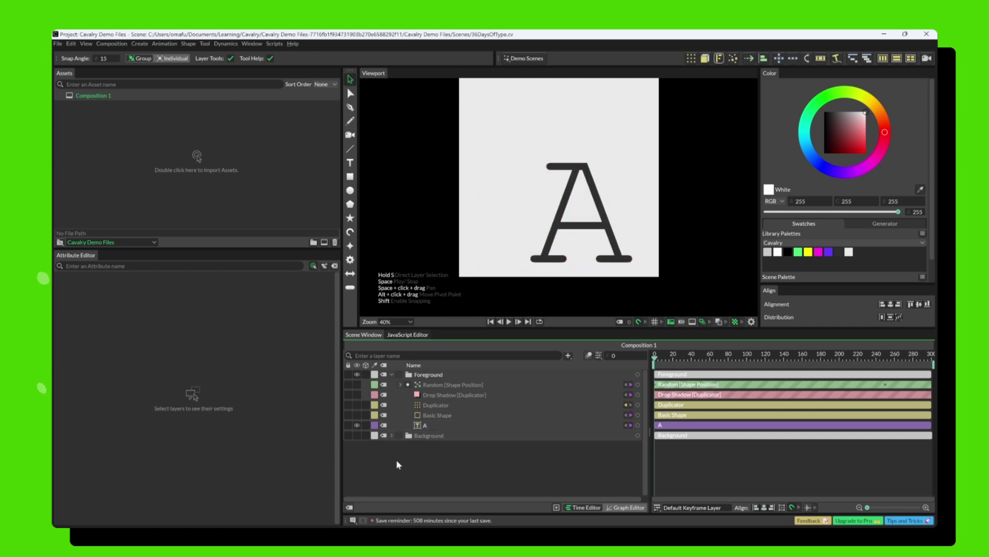
Step: Select the text layer A and examine its shape, font, alignment and spacing attributes
click(435, 425)
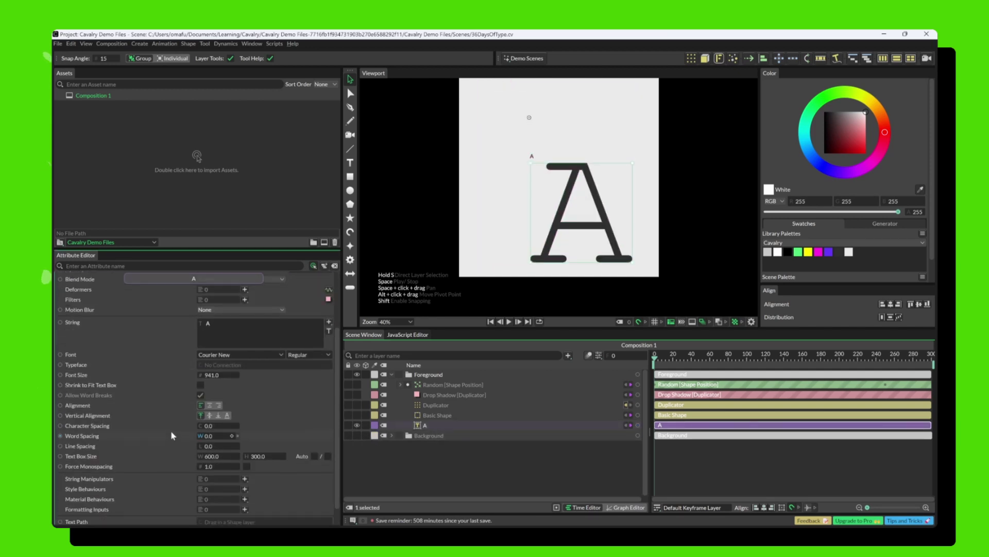
scroll(173, 407, up, 3)
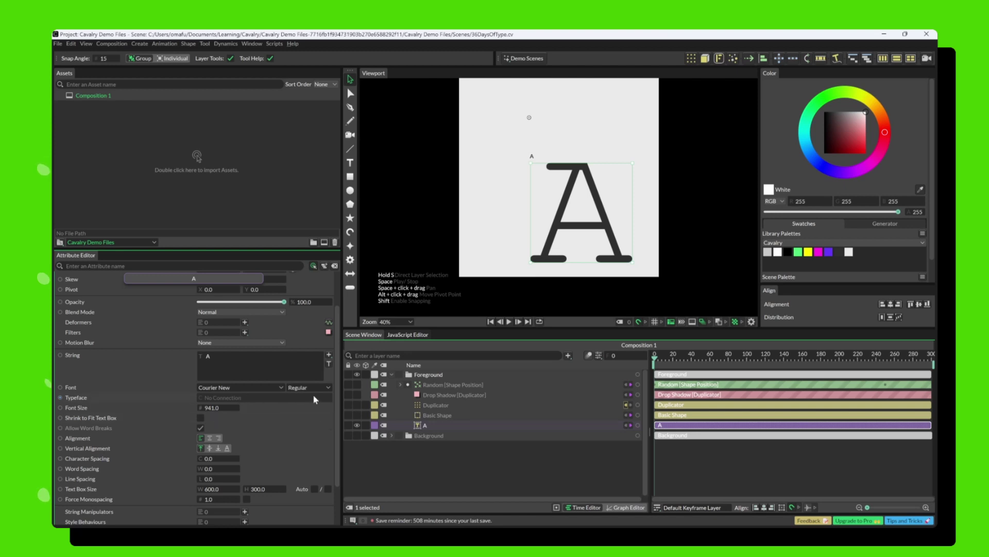
scroll(314, 394, up, 5)
scroll(302, 443, down, 1)
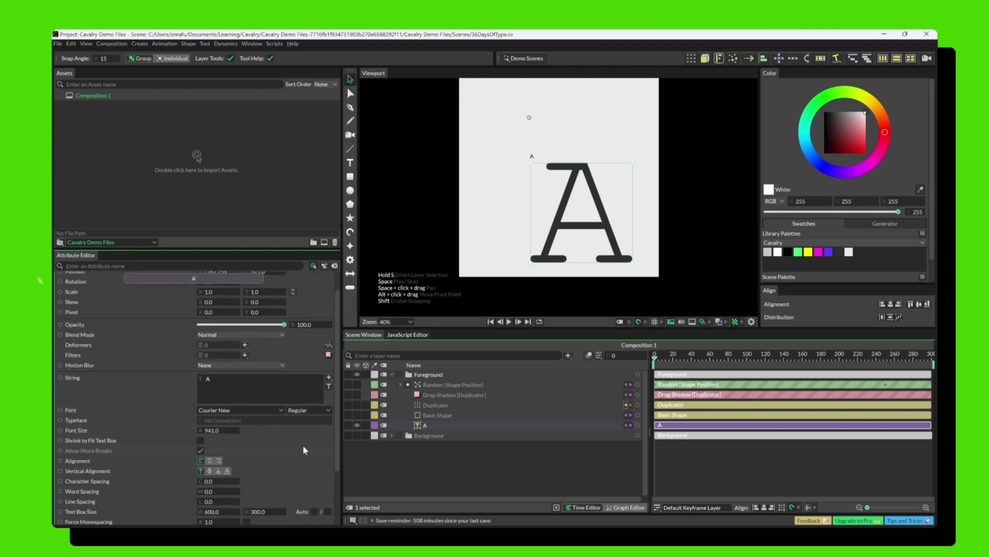
scroll(98, 319, up, 1)
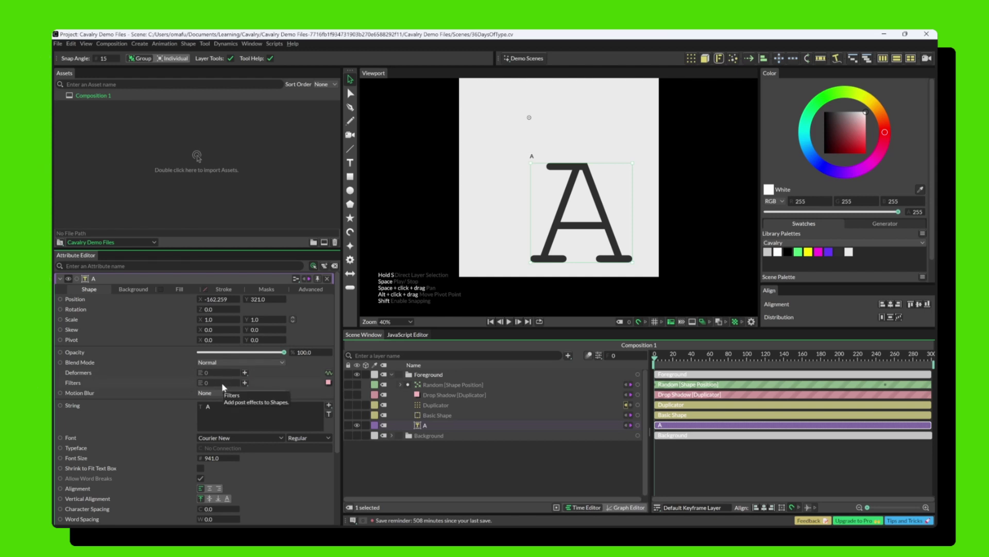
scroll(199, 433, down, 2)
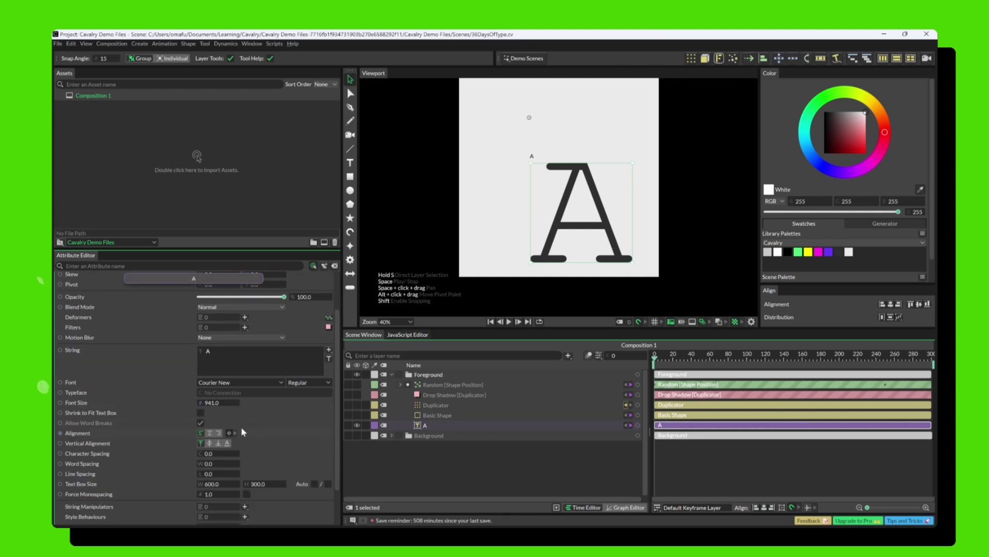
scroll(268, 429, down, 1)
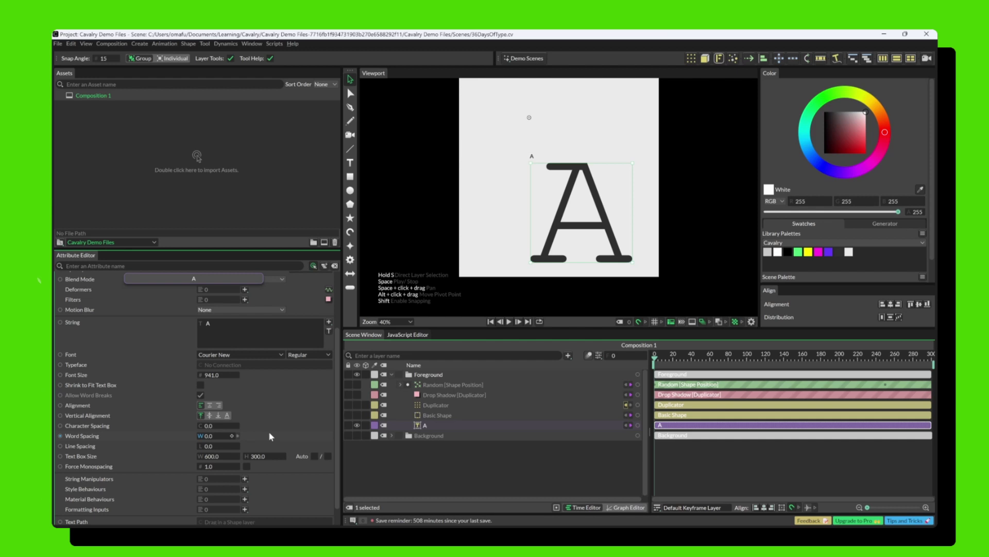
Step: Compare the Basic Shape with and without the text layer A, and show the Duplicator in place of the Basic Shape
scroll(270, 432, up, 3)
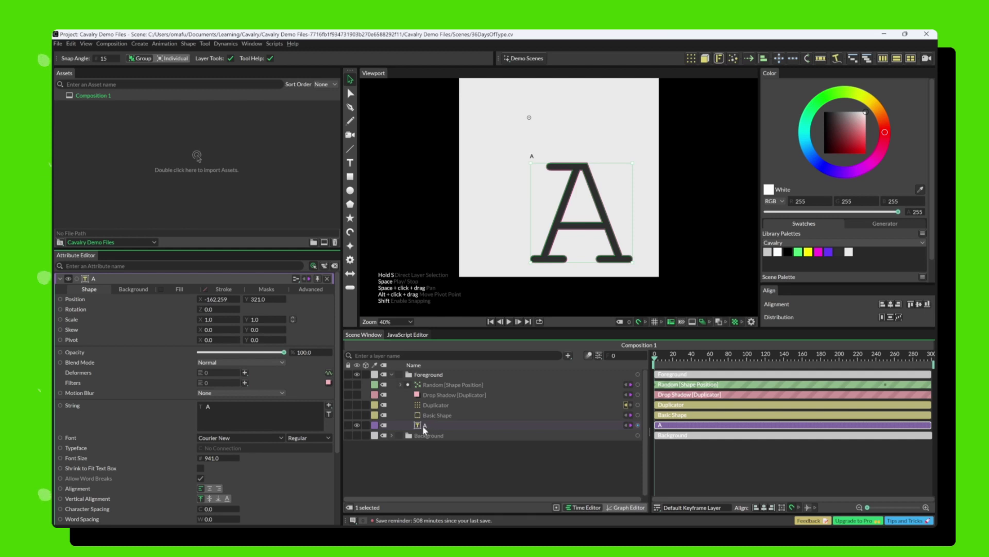
click(357, 425)
click(356, 415)
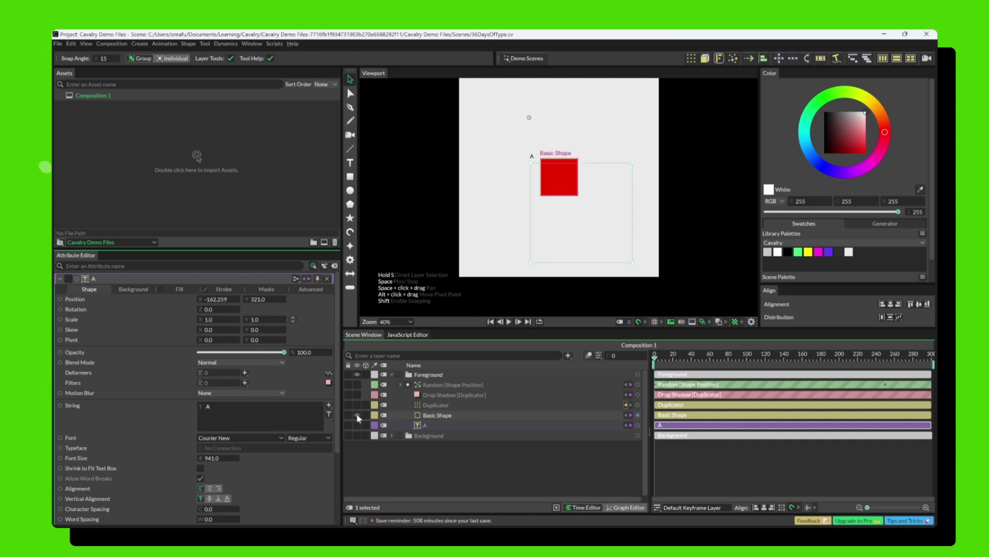
click(357, 425)
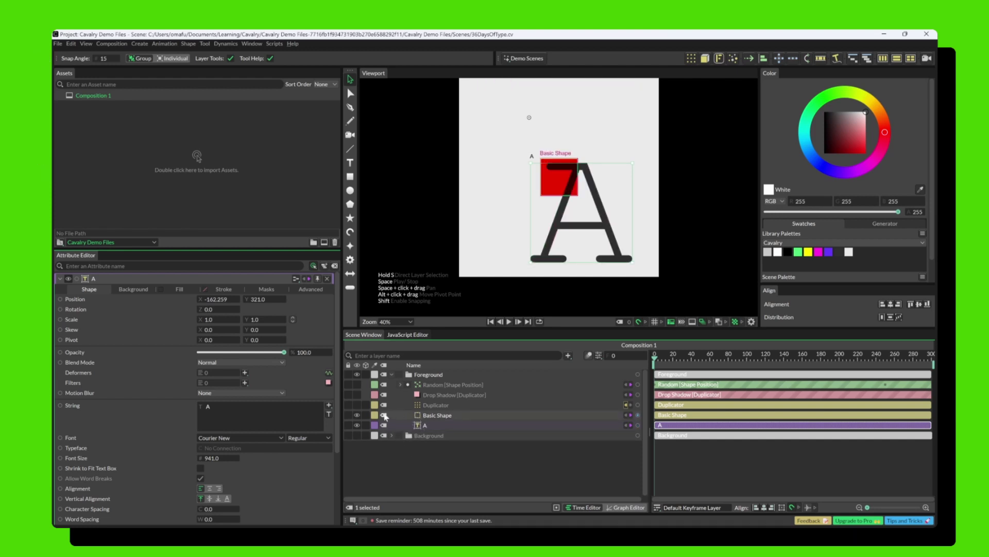
click(357, 414)
click(357, 405)
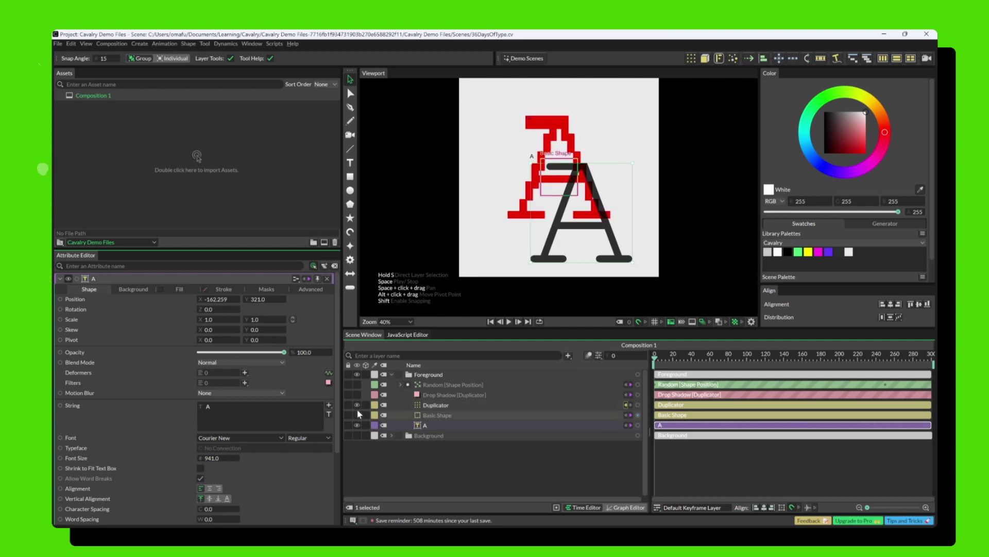
Step: Hide the Duplicator and toggle the text layer A off and on, leaving A as the Foreground's only visible layer
click(358, 425)
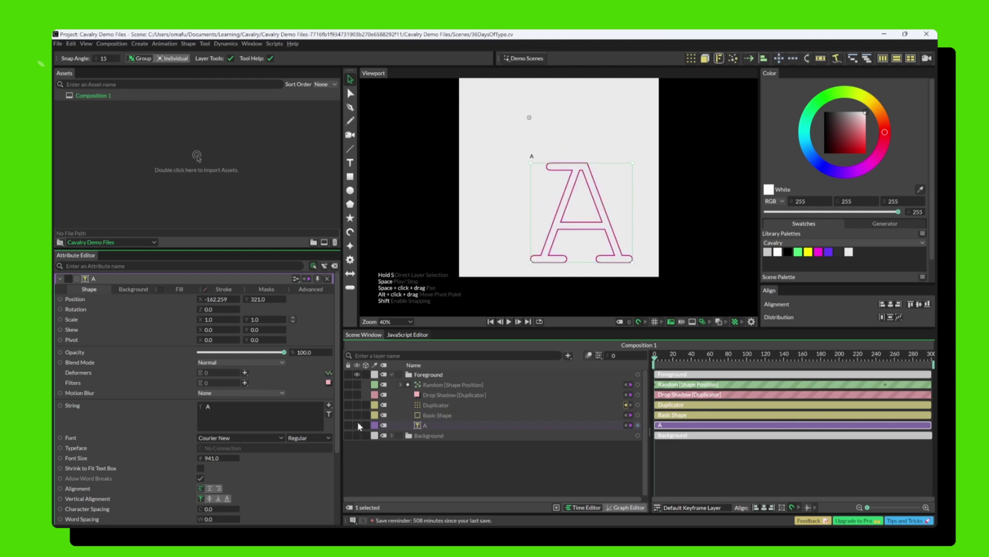
click(357, 425)
click(356, 425)
click(356, 425)
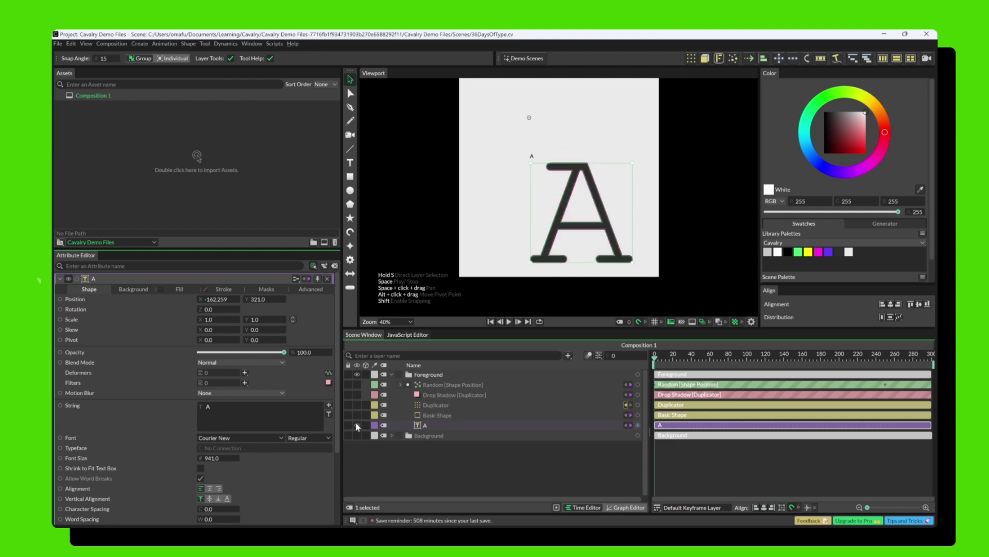
Step: Compare the Basic Shape with the text layer A and the Duplicator, leaving only the Duplicator visible in the Foreground
click(356, 416)
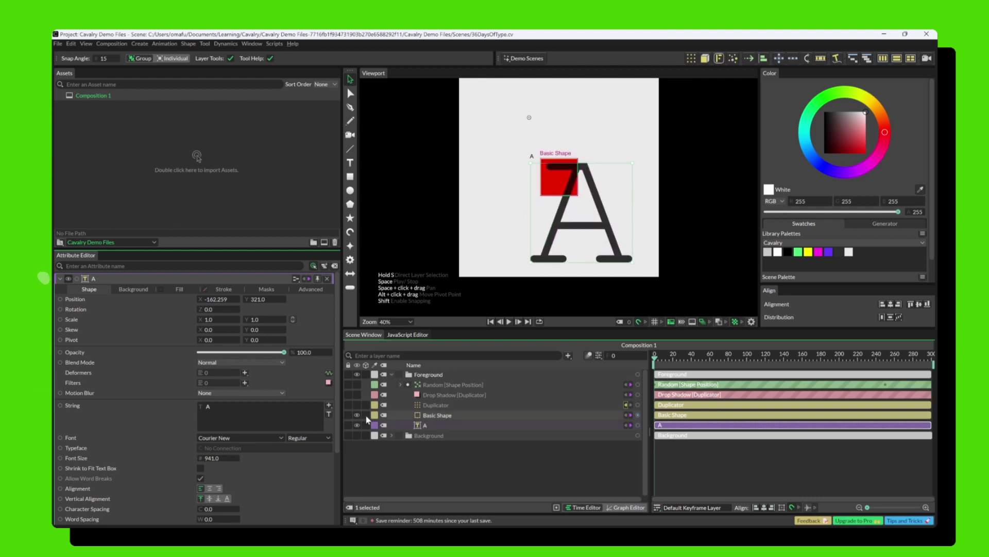
click(358, 425)
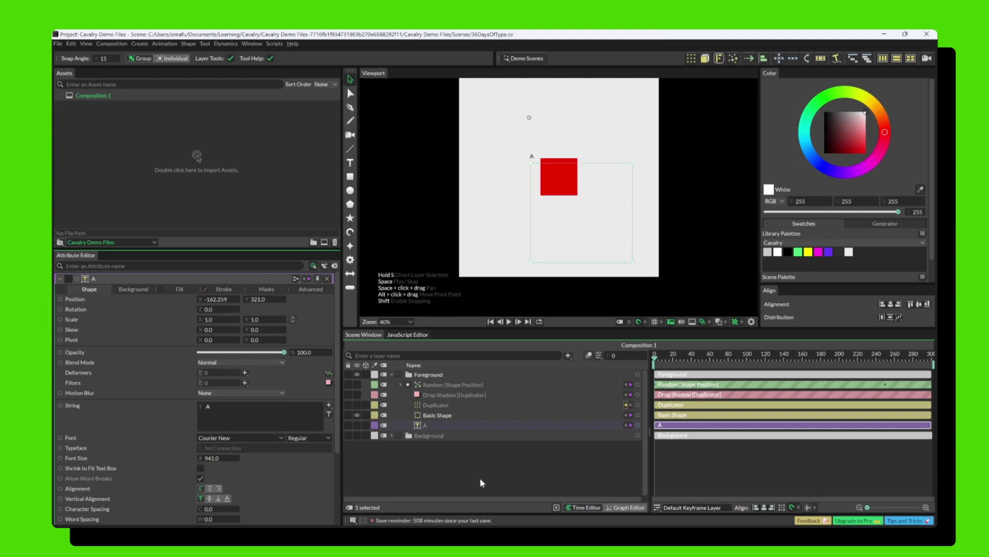
click(479, 476)
click(356, 404)
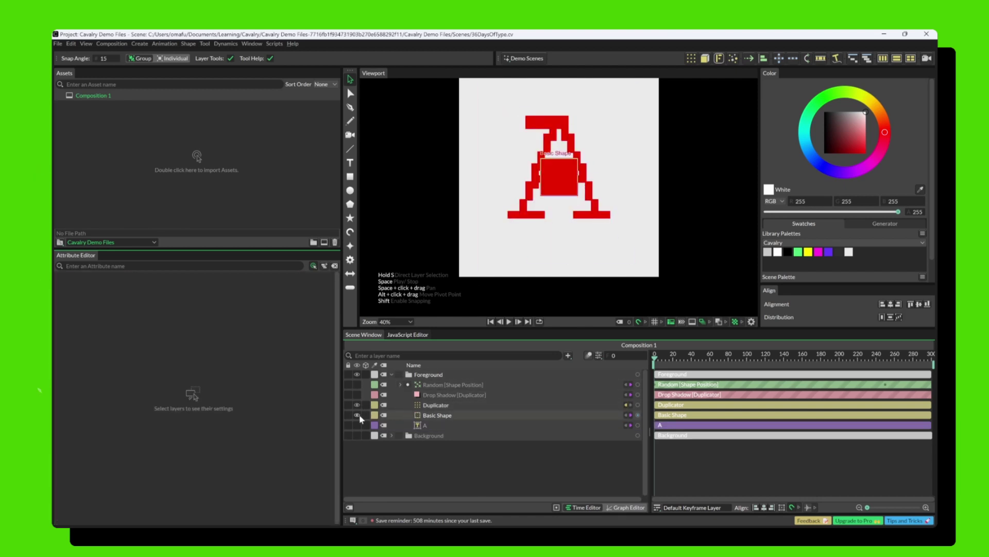
click(357, 415)
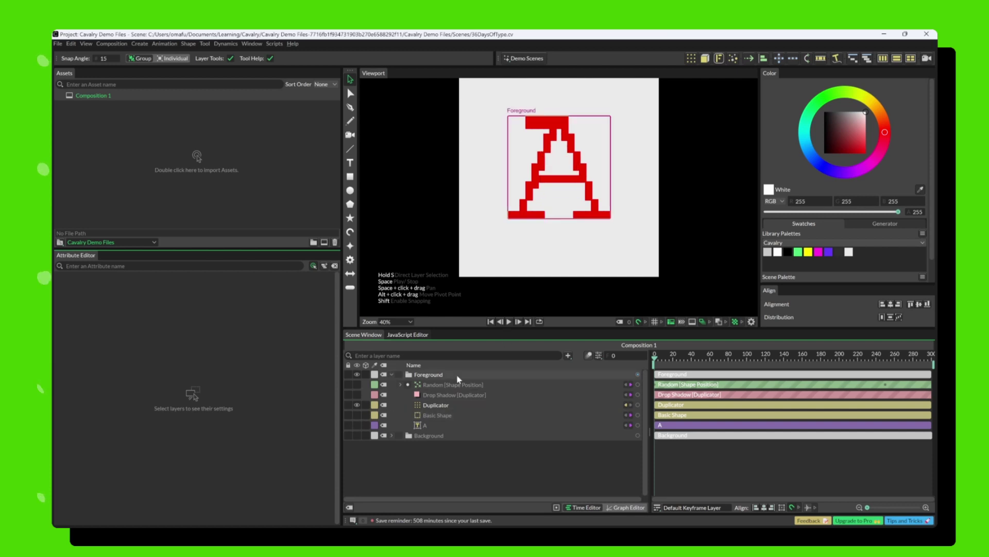
Step: Switch the Duplicator to a Grid distribution with a 3 by 8 count and 200 by 477 size, and check its Input Shapes connection
click(445, 406)
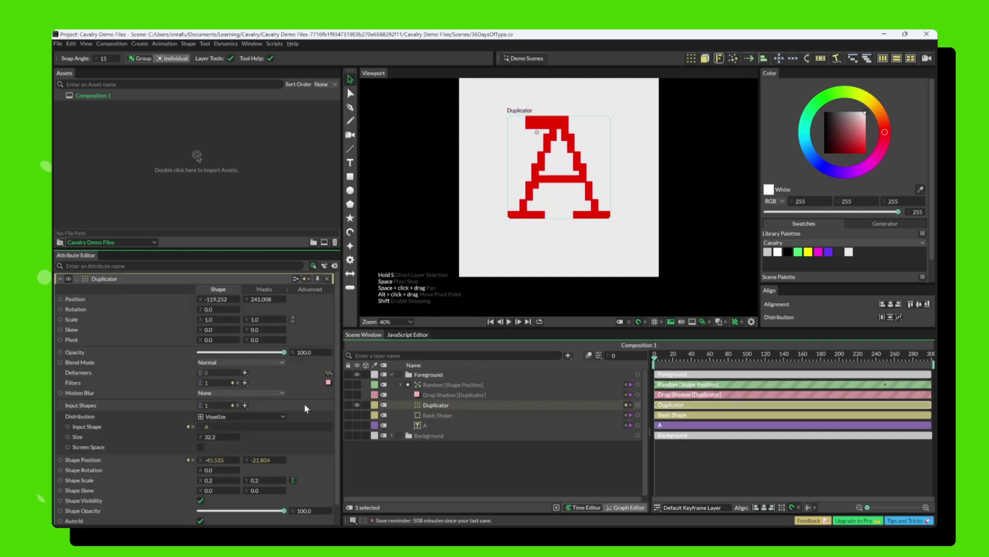
click(280, 416)
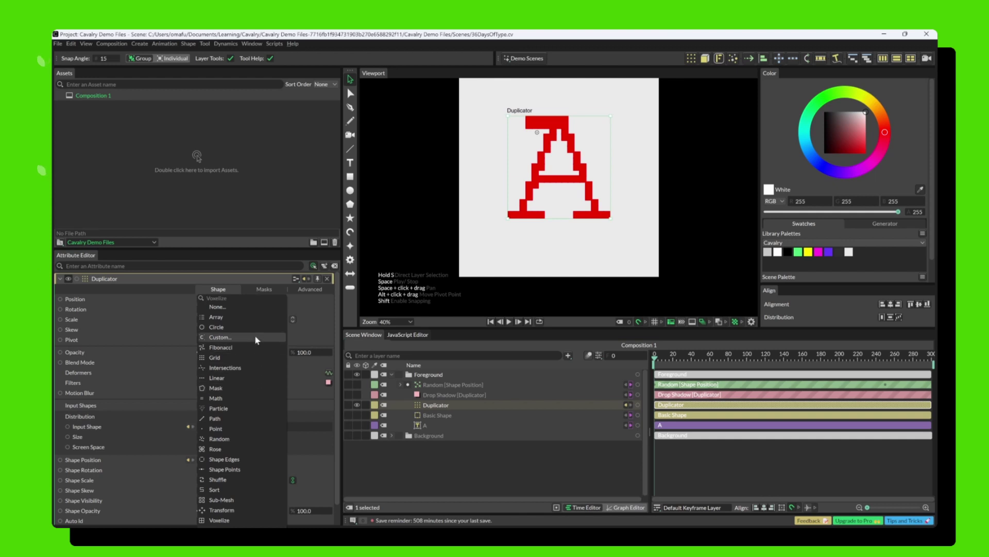
click(248, 356)
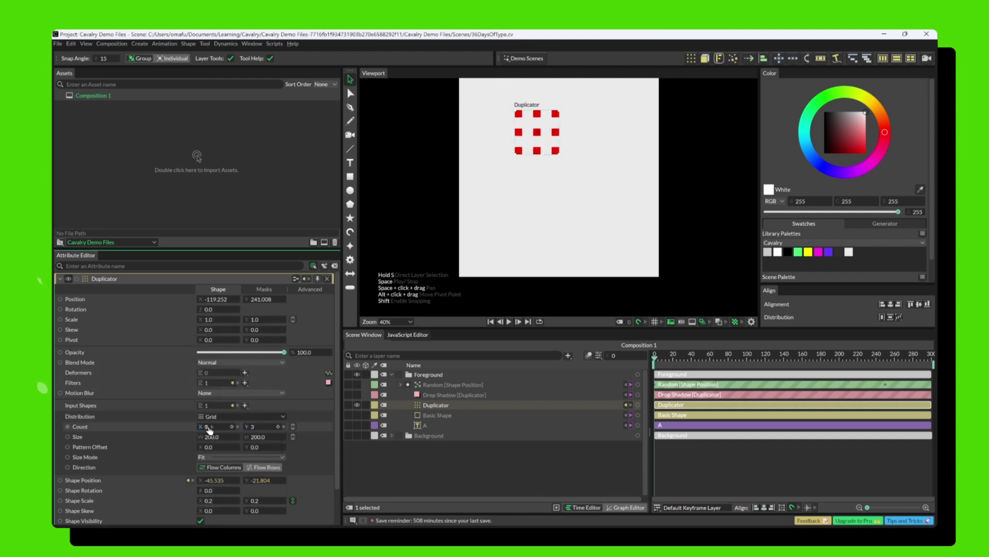
drag(208, 428, 277, 437)
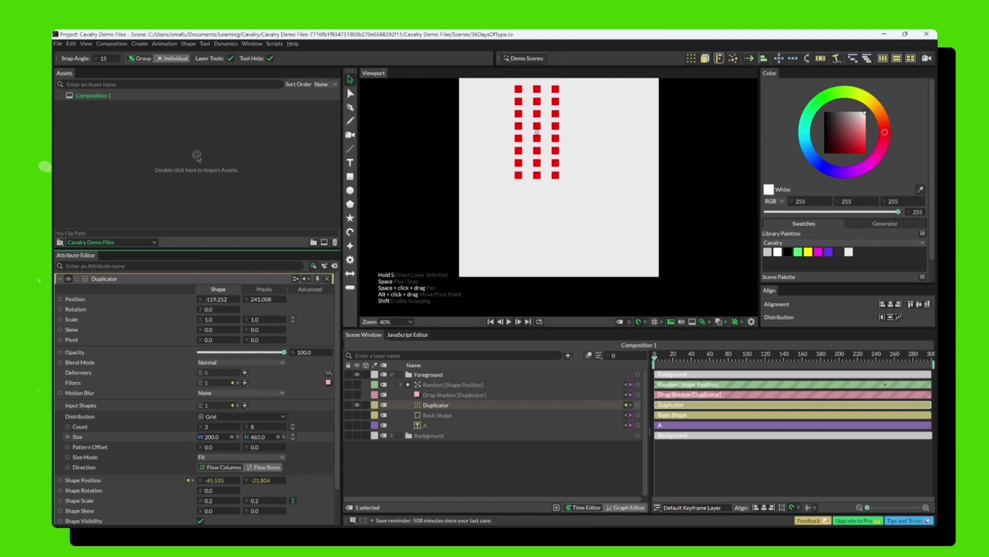
drag(276, 437, 273, 436)
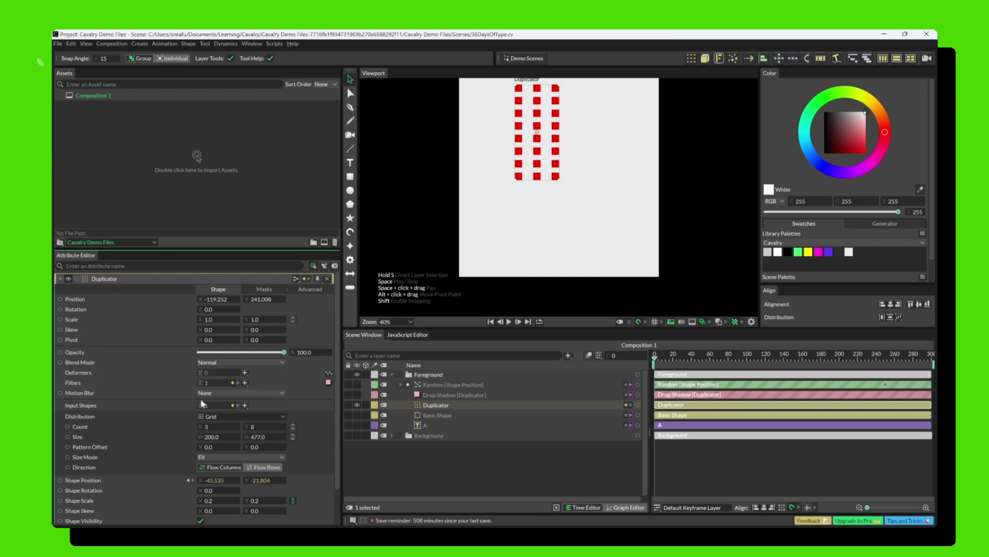
click(232, 405)
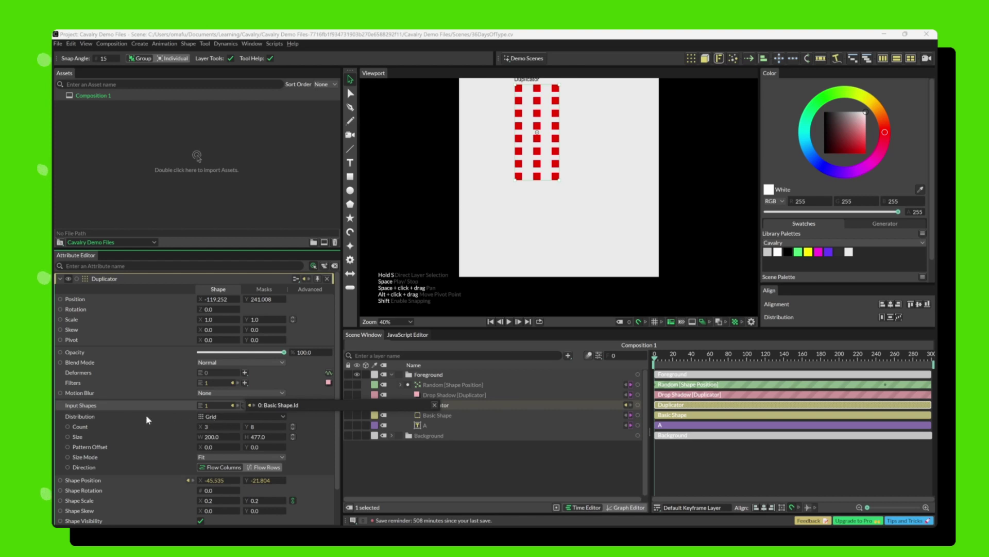
Step: Try the Fibonacci, Particle, Circle and Rose distributions on the Duplicator and return it to Voxelize
click(227, 416)
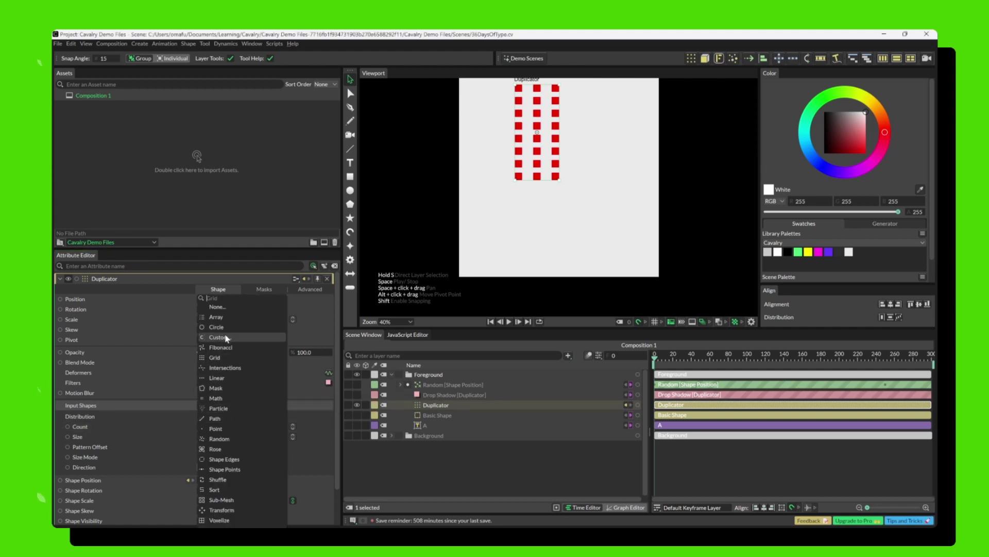
click(225, 347)
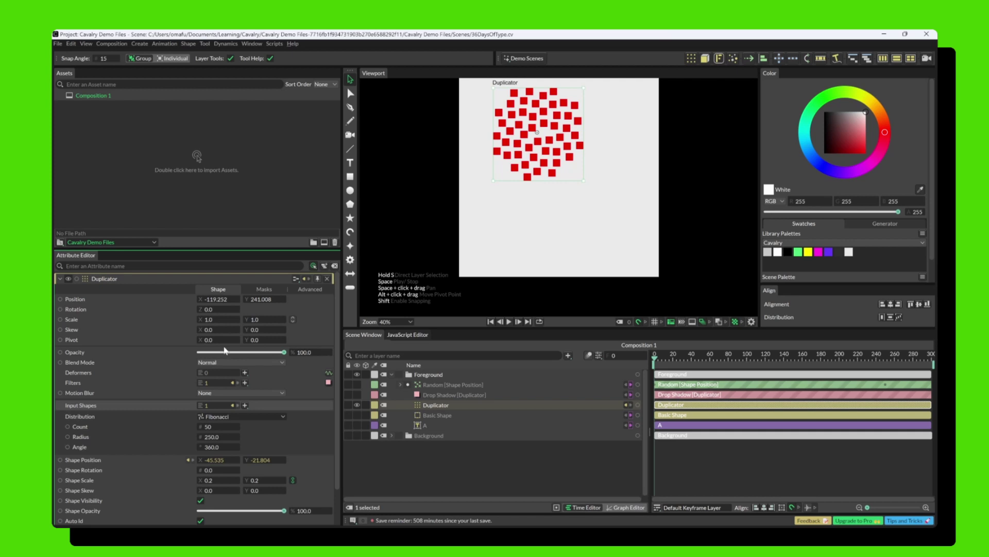
click(225, 415)
click(226, 411)
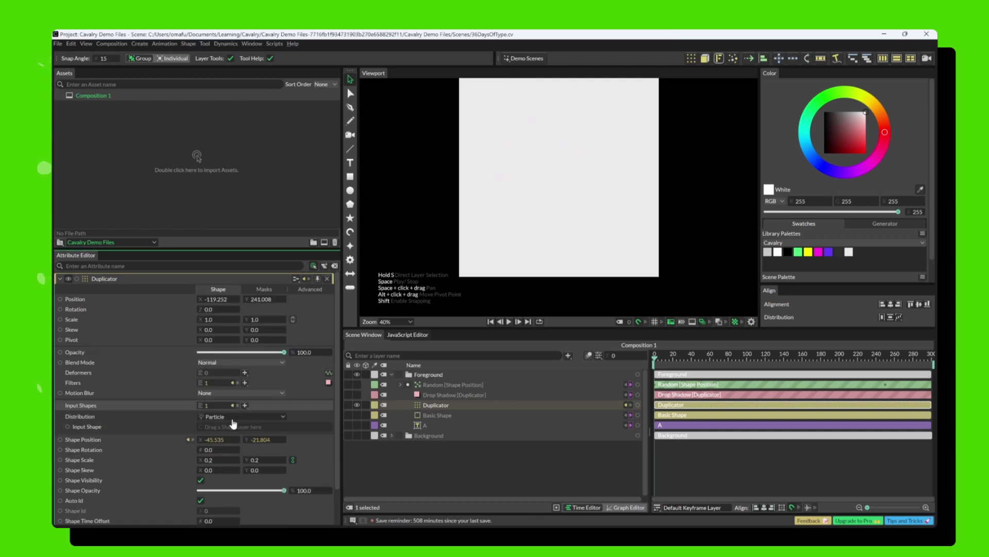
click(230, 415)
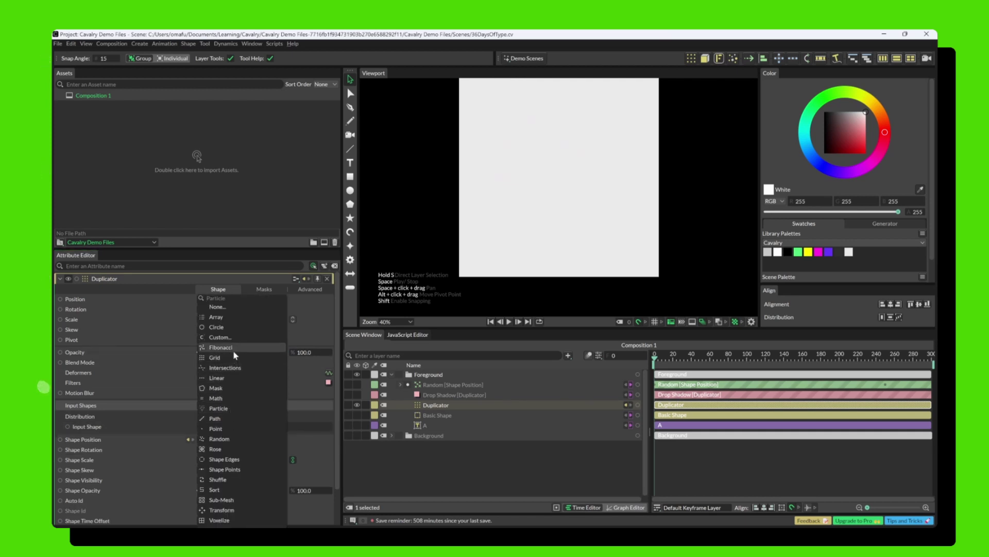
click(233, 327)
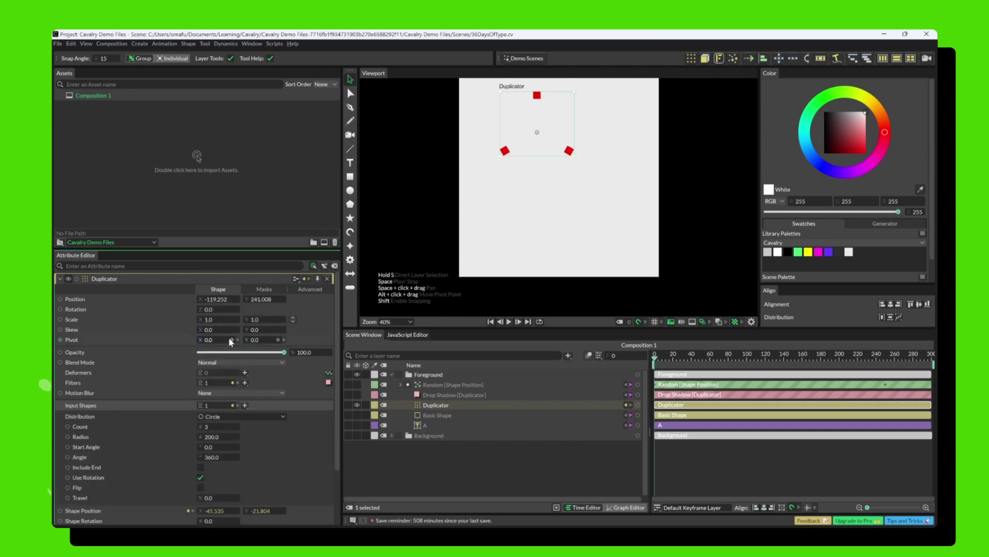
click(223, 412)
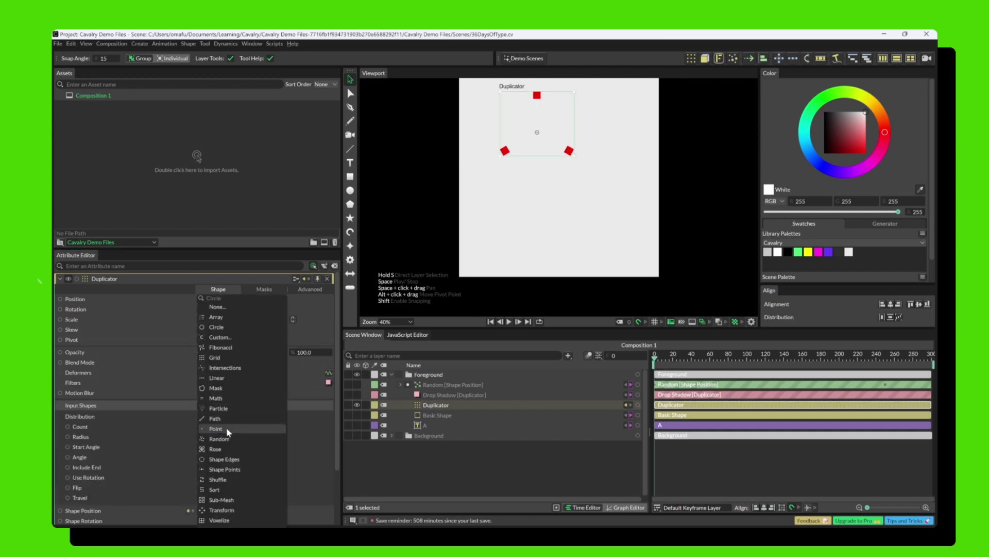
click(227, 449)
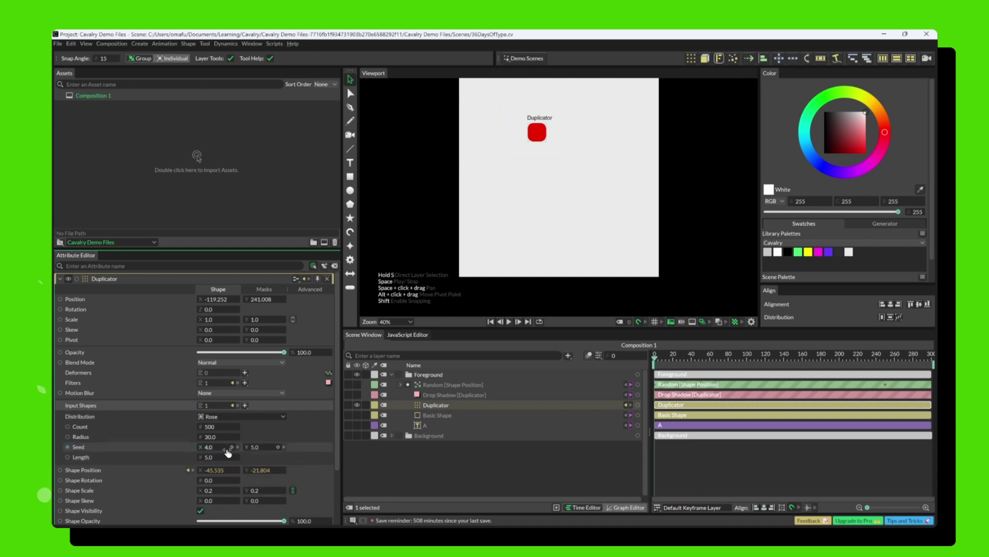
click(238, 418)
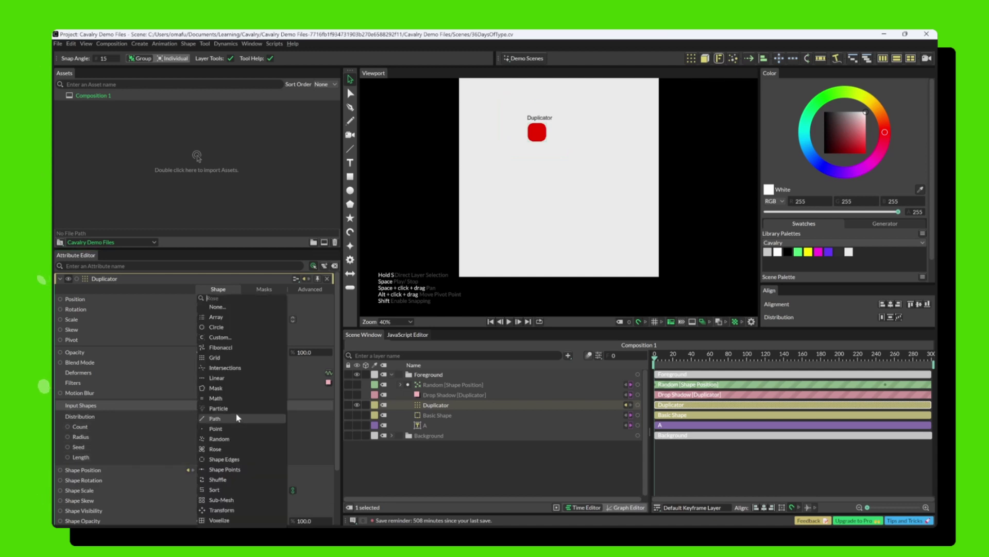
click(237, 521)
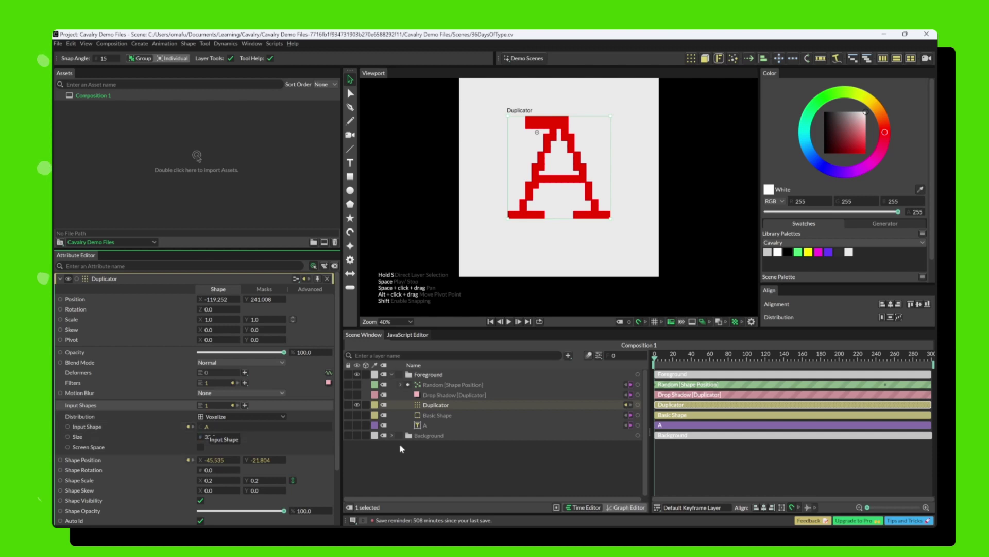
Step: Check the text layer A that feeds the Duplicator, and try a Voxelize size of about 85.7 on the Duplicator
click(430, 422)
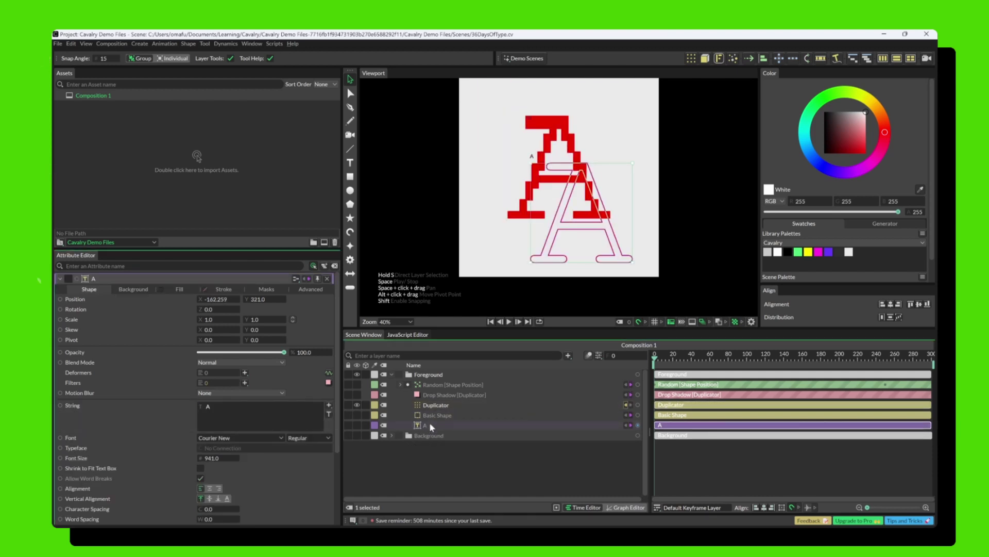
click(432, 405)
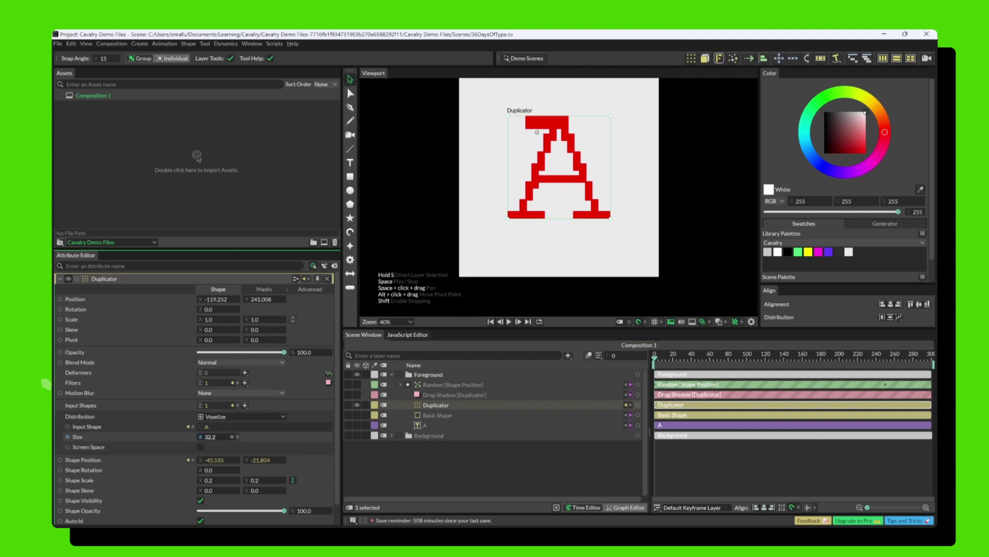
drag(211, 442, 268, 442)
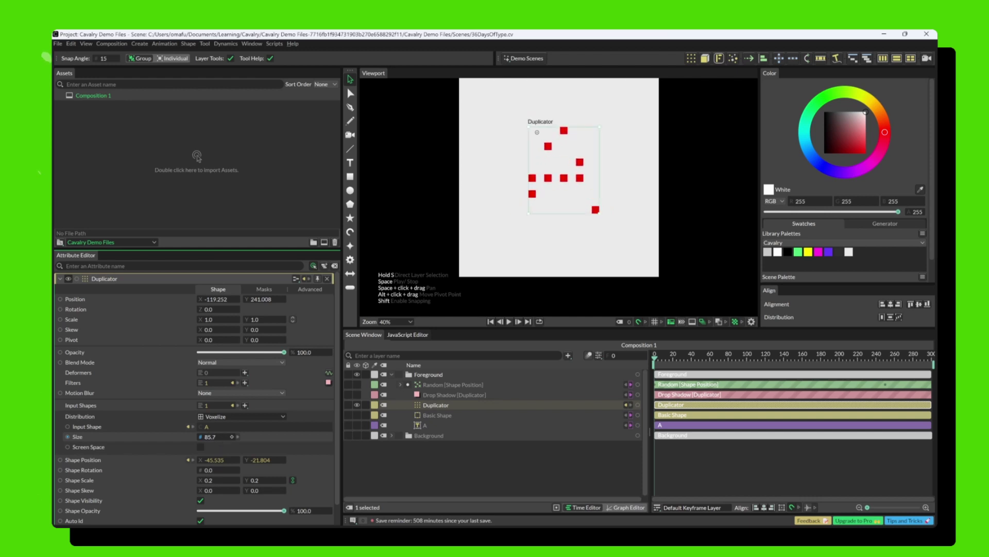
Step: Set the Duplicator's Voxelize size to 32
click(218, 437)
text(32)
key(Return)
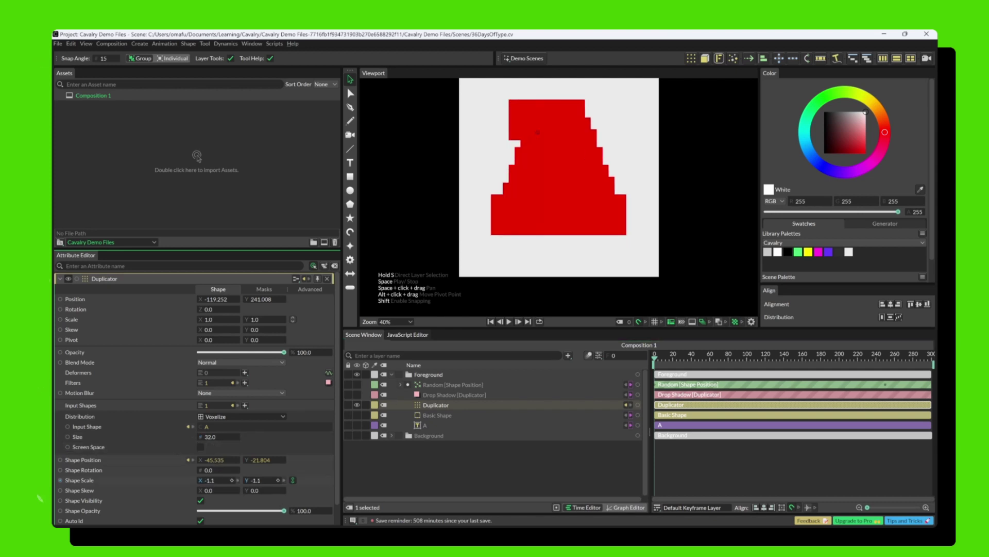
Step: Set the Duplicator's Shape Scale to -0.2 in X and Y and clear the selection
drag(219, 484, 219, 484)
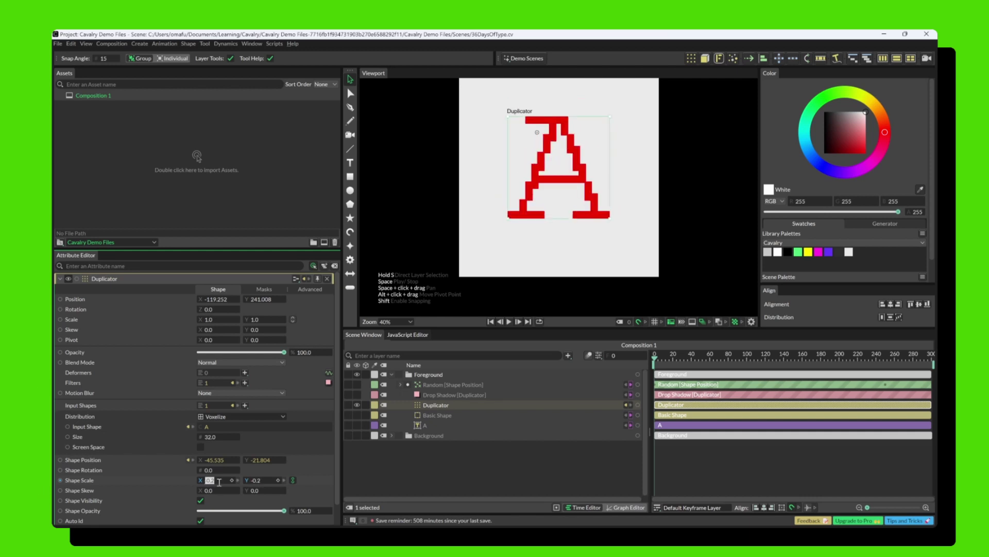
scroll(219, 482, down, 1)
click(371, 472)
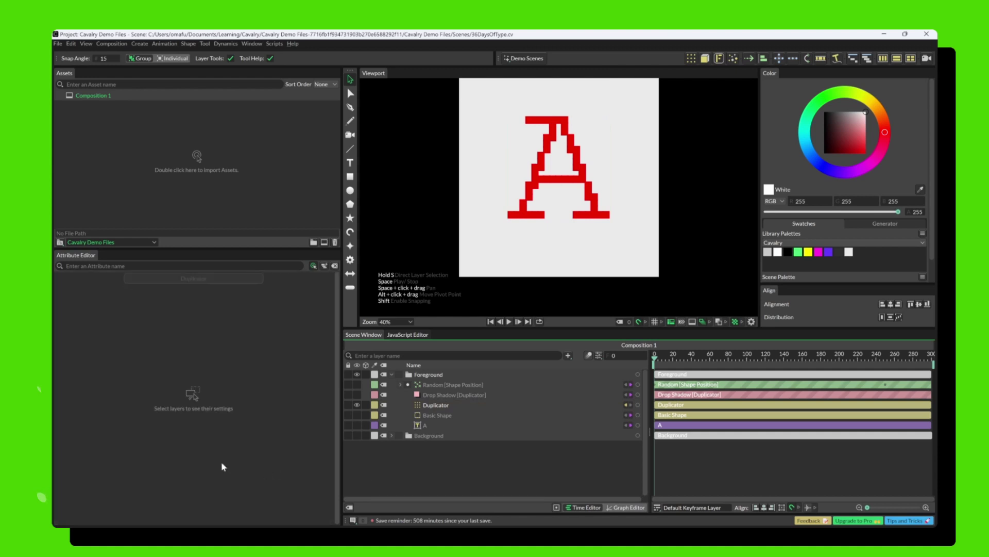
Step: Check the Basic Shape's settings, and set the Duplicator's Shape Scale to 1.0 in X and Y
click(437, 415)
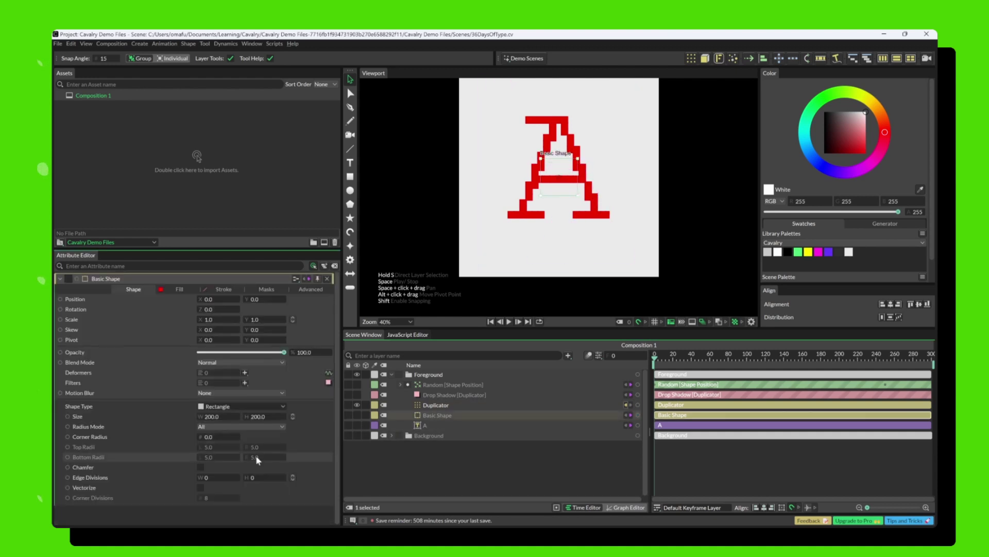
click(436, 404)
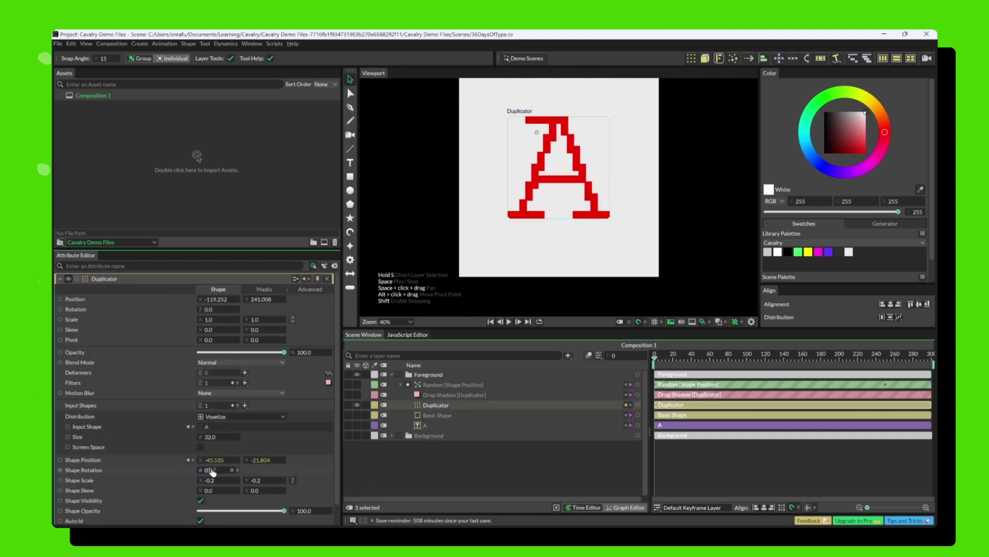
mouse_move(212, 479)
mouse_down()
mouse_move(203, 480)
mouse_move(225, 479)
mouse_up()
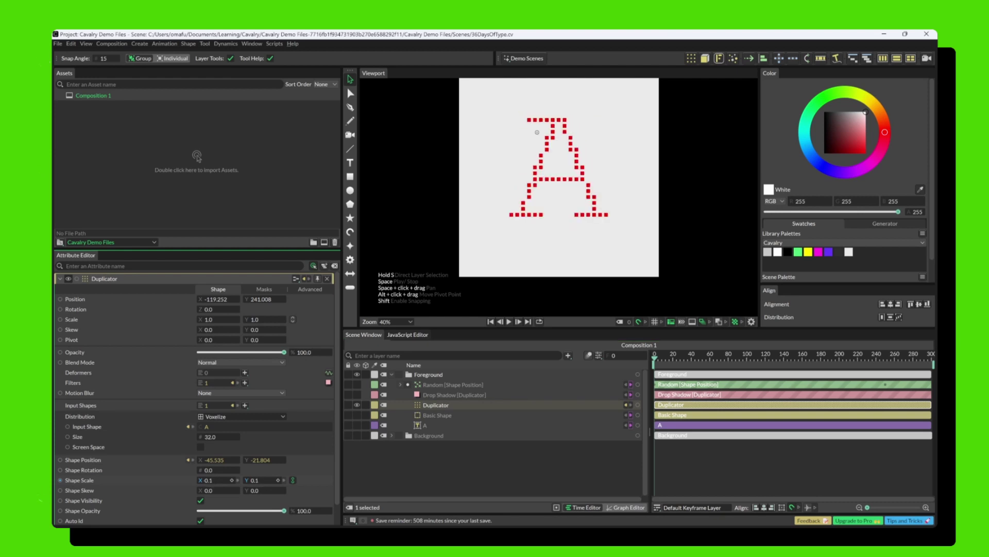
drag(225, 480, 222, 482)
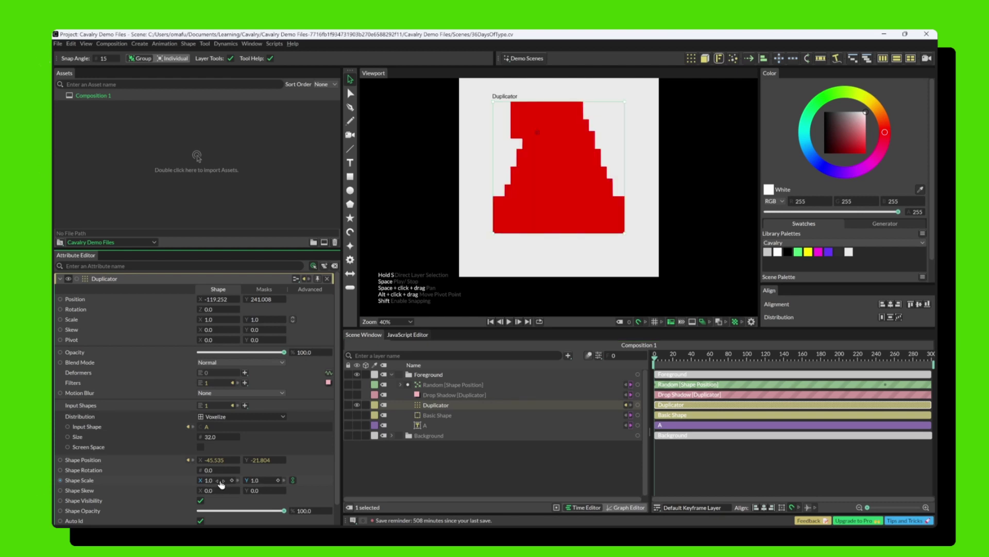
Step: Set the Duplicator's Shape Scale to 0.2 in X and Y and clear the selection
click(220, 482)
text(0.2)
key(Return)
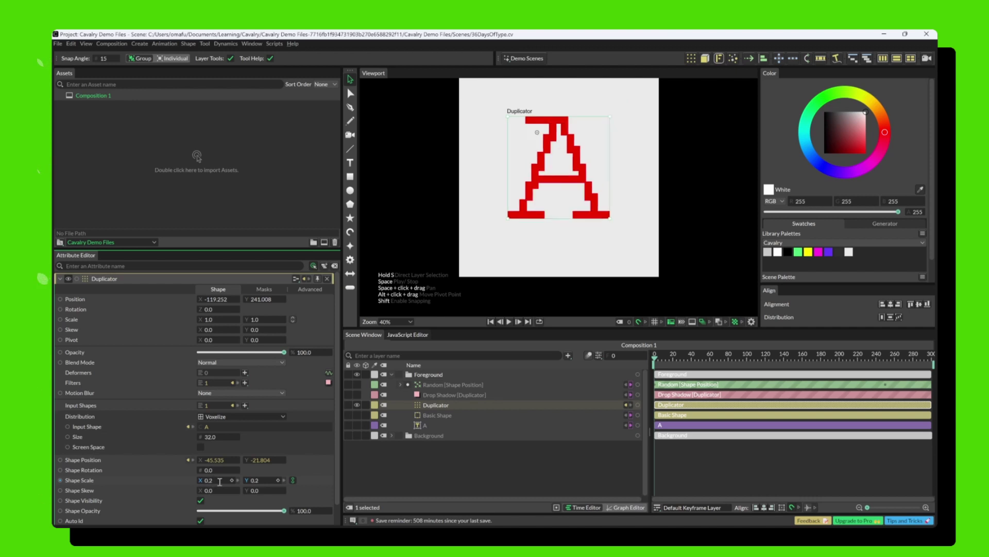
click(379, 468)
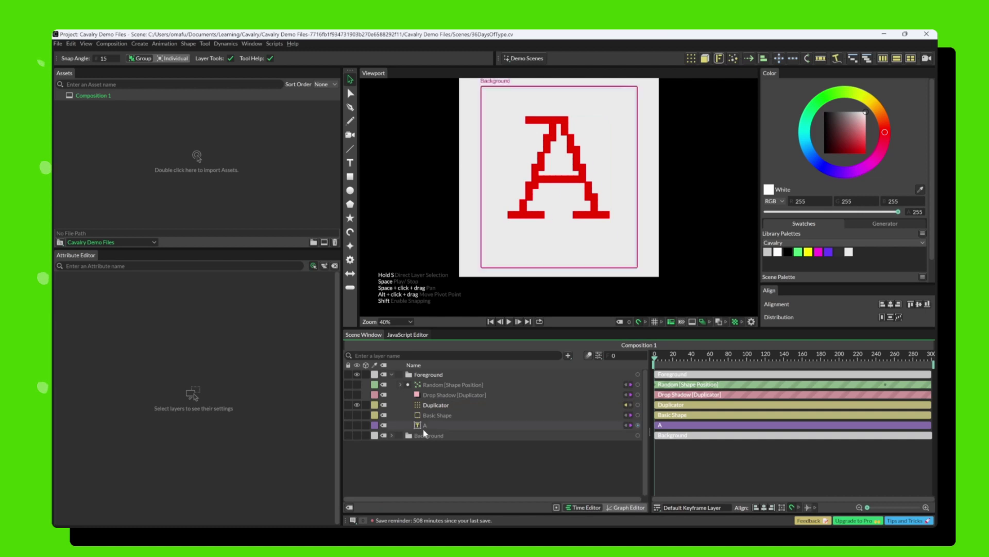
click(435, 405)
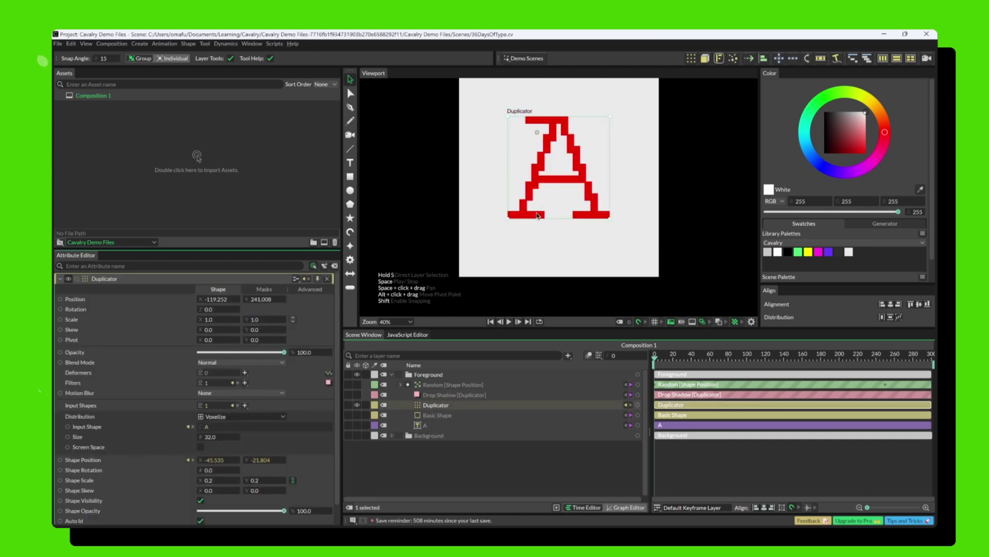
click(411, 488)
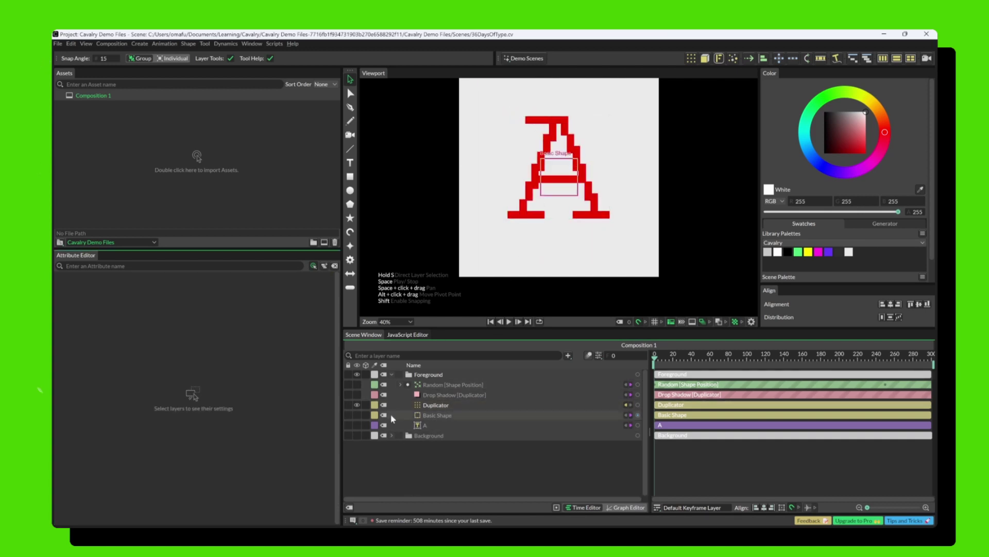
Step: Enable the Duplicator's Drop Shadow filter and check its settings
click(356, 394)
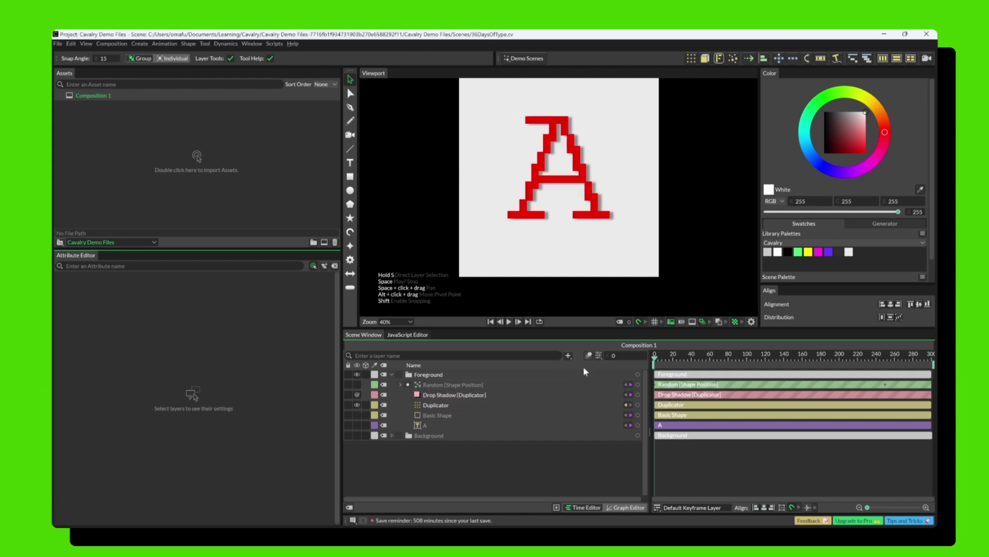
drag(661, 359, 684, 359)
mouse_move(653, 362)
mouse_down()
mouse_move(691, 361)
mouse_move(654, 360)
mouse_up()
click(358, 384)
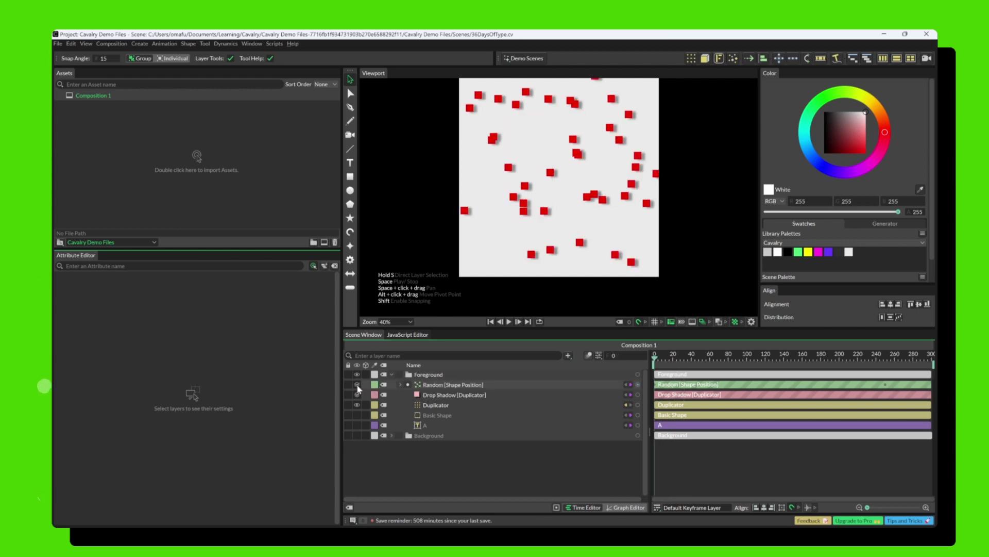
click(357, 384)
click(449, 395)
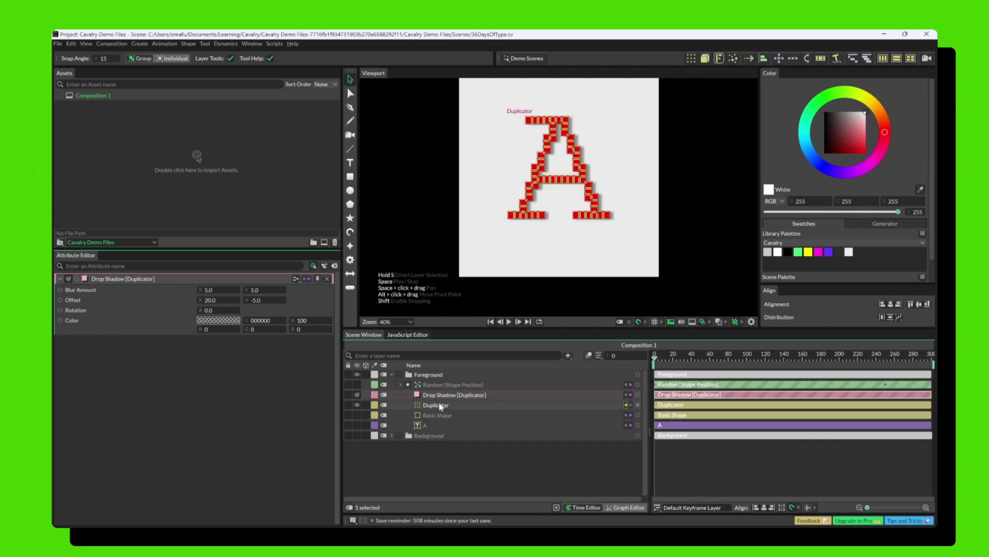
Step: Check which behaviours, such as Random, can be added to the Duplicator's Shape Position, without adding one
click(439, 406)
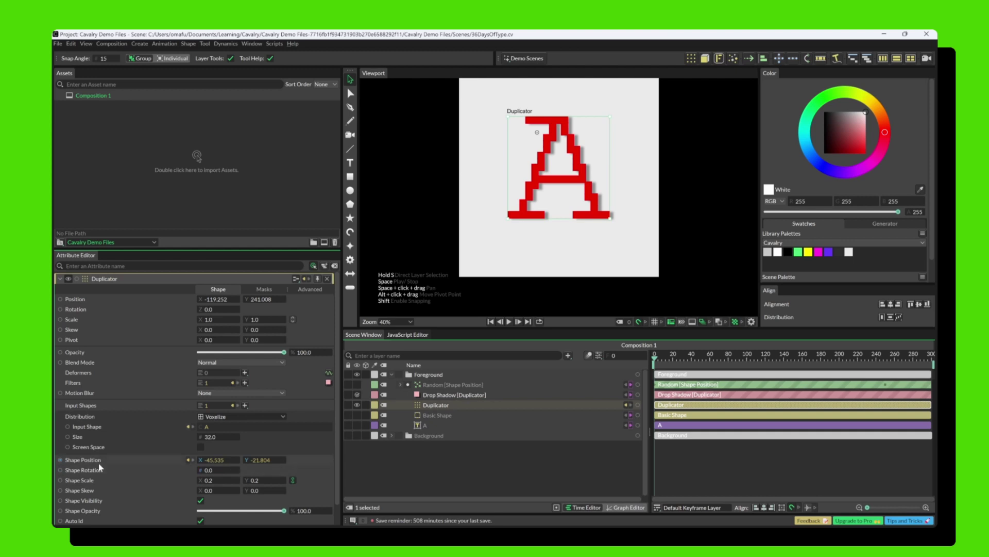
right_click(175, 457)
mouse_move(210, 373)
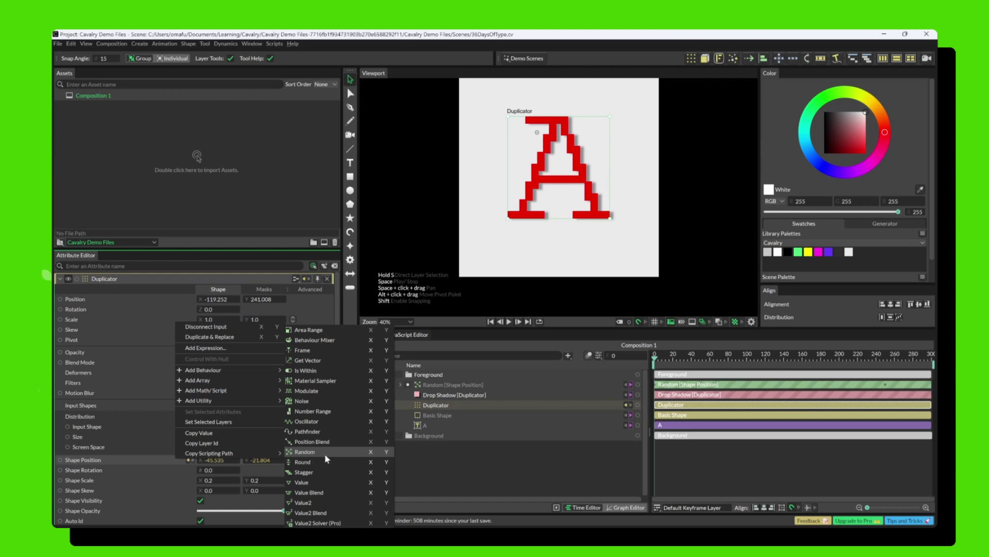
click(437, 460)
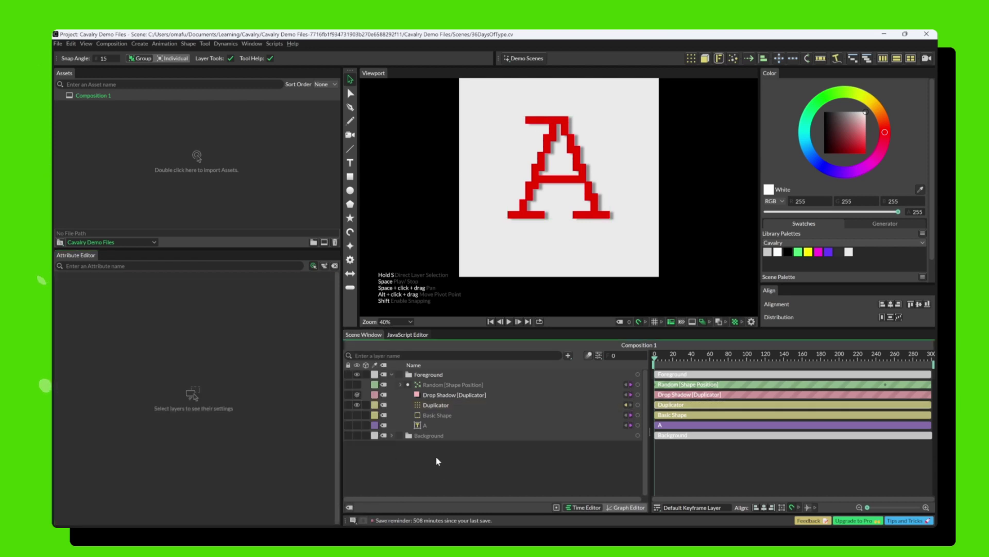
Step: Compare the letter with and without the Random behaviour on Shape Position, and leave the behaviour enabled
click(355, 384)
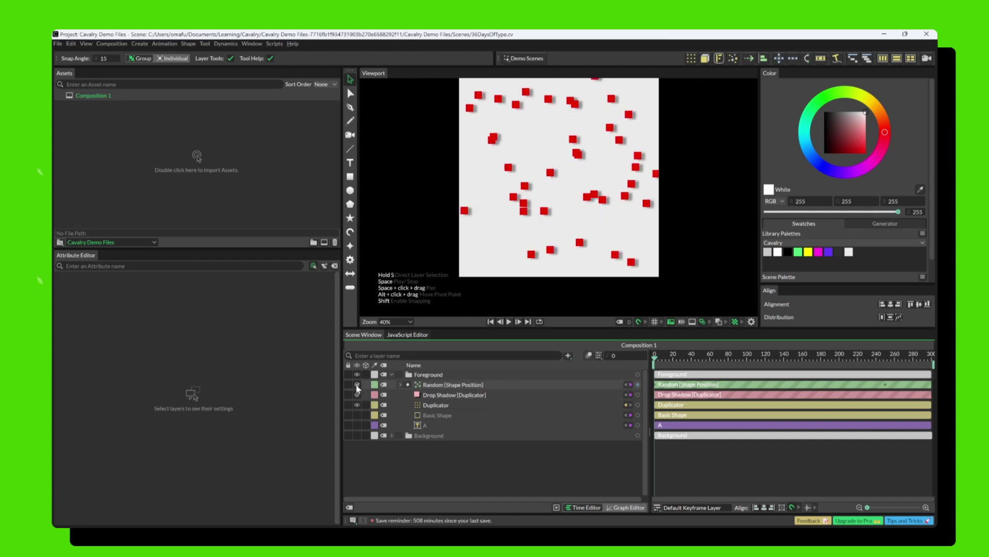
click(356, 386)
click(356, 386)
click(357, 385)
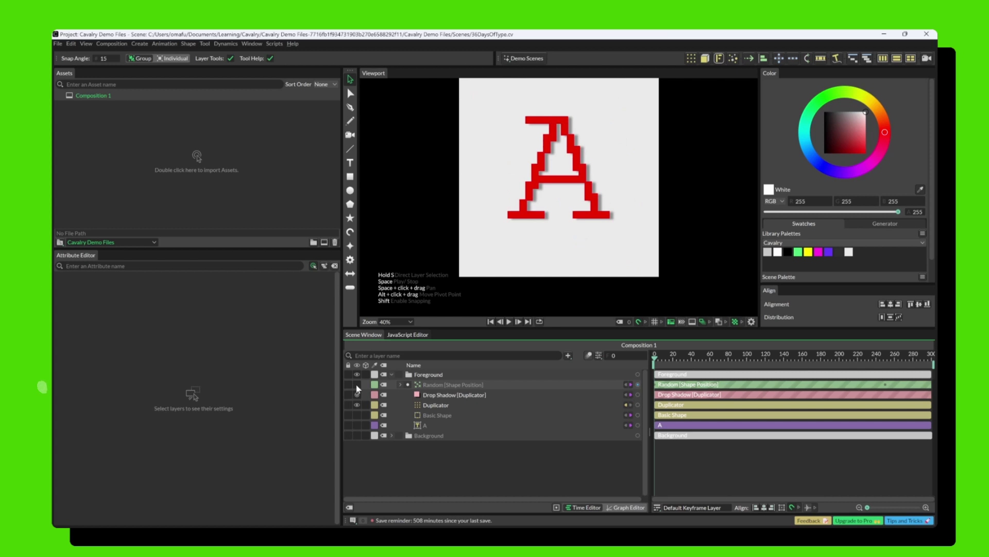
click(357, 385)
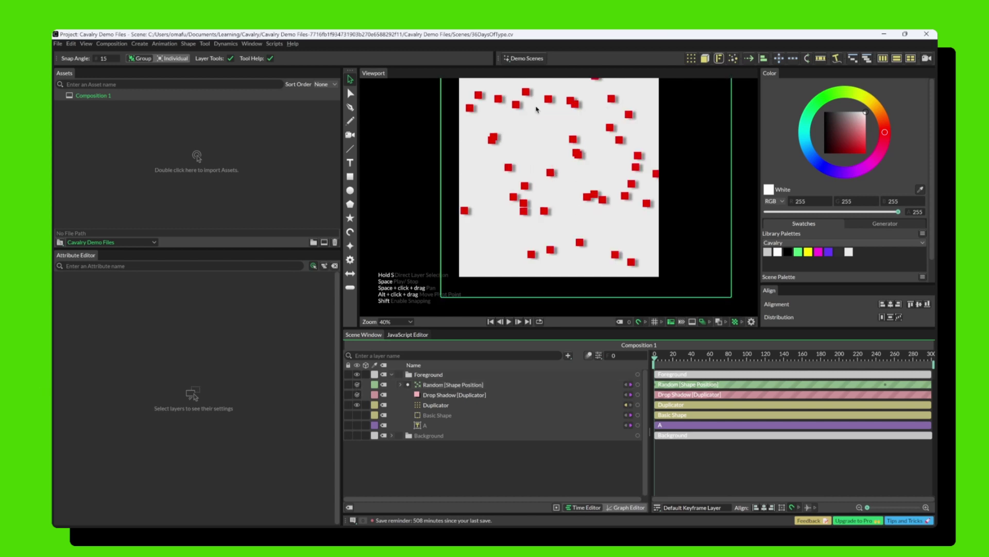
Step: Try a Strength of about 55 on the Random behaviour, and set it back to 100
click(455, 385)
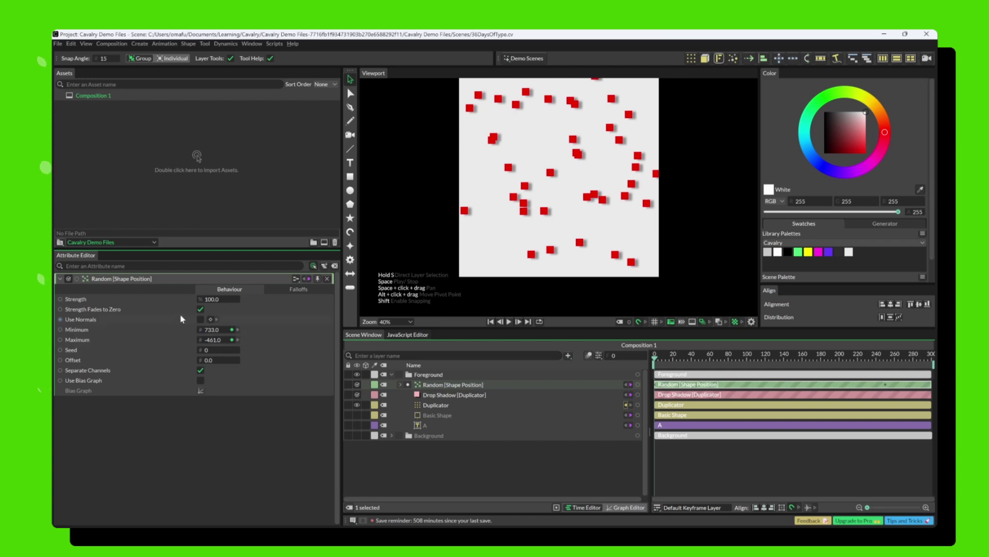
mouse_move(214, 301)
mouse_down()
mouse_move(195, 301)
mouse_move(228, 301)
mouse_up()
click(218, 299)
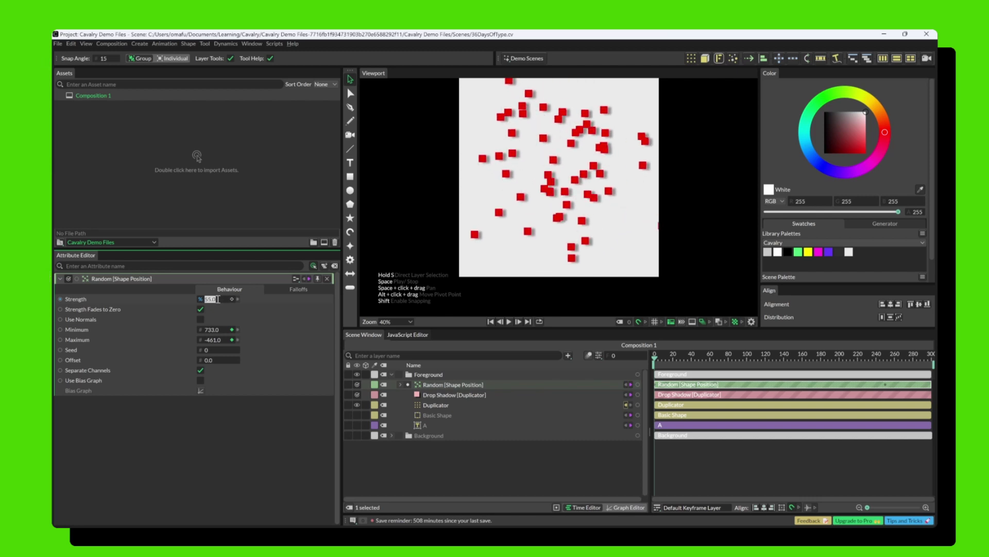
text(100)
key(Return)
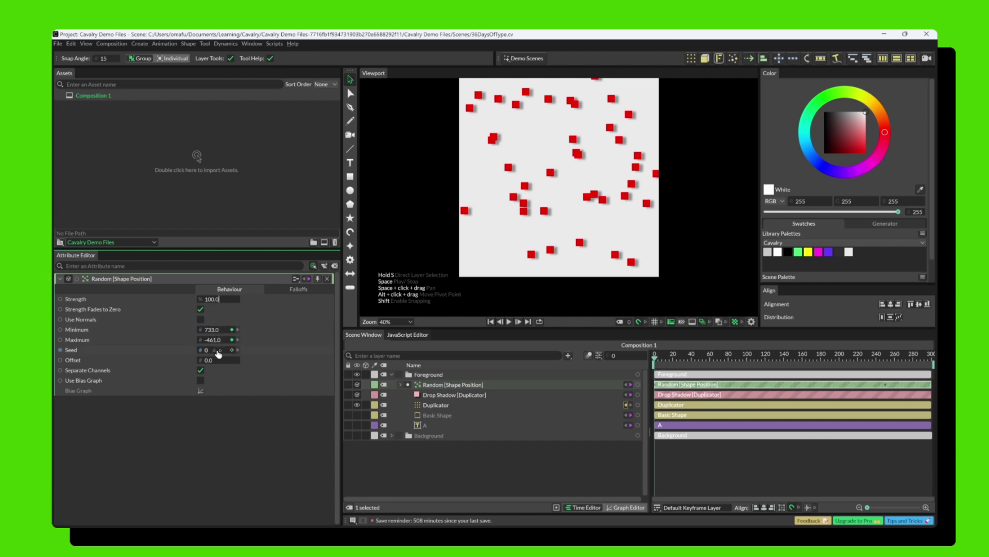
Step: Try a Seed of -1 on the Random behaviour, and restore it to 0
drag(217, 350, 207, 350)
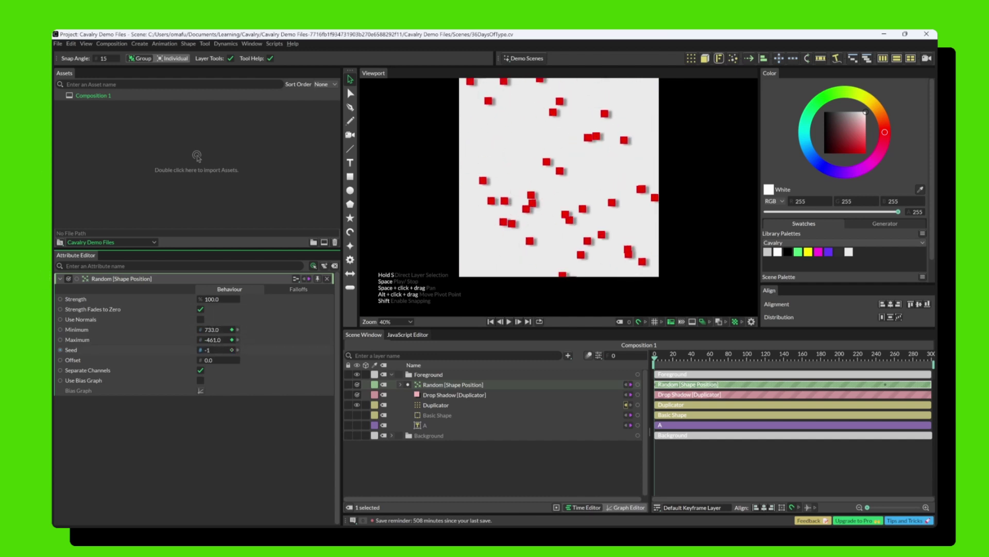
click(217, 352)
key(BackSpace)
text(0)
key(Return)
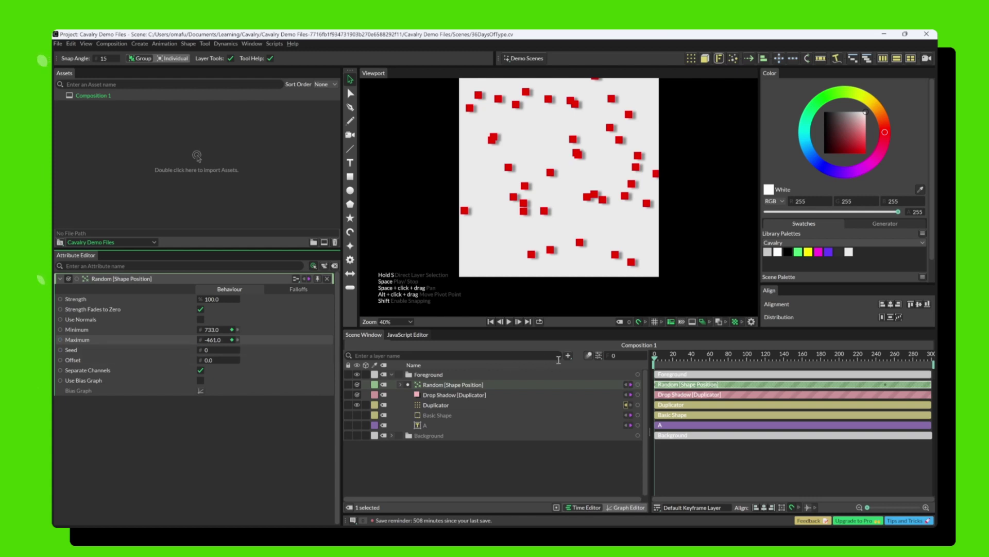
Step: Try the Random behaviour without Separate Channels, and turn the option back on
mouse_move(661, 359)
mouse_down()
mouse_move(670, 359)
mouse_move(648, 359)
mouse_up()
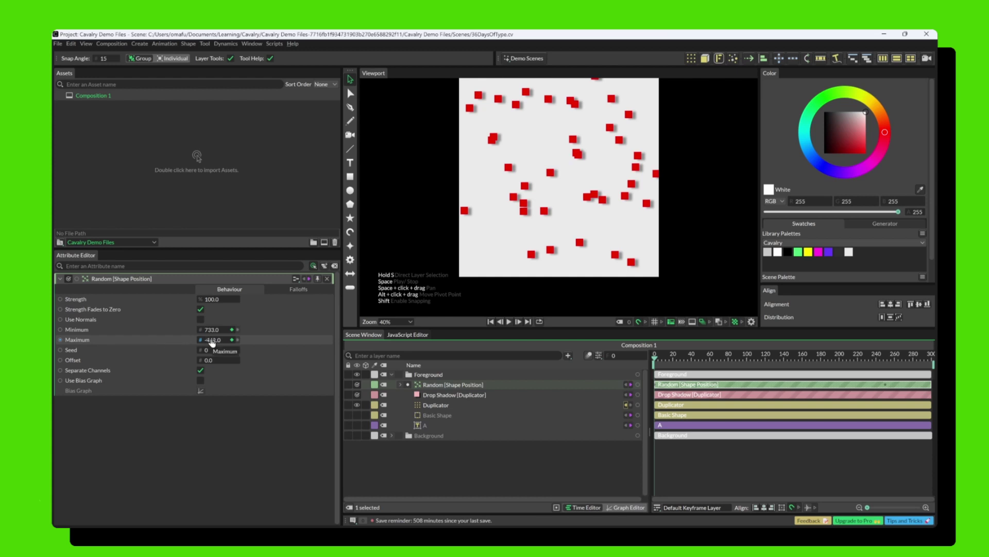
drag(208, 341, 213, 344)
click(201, 370)
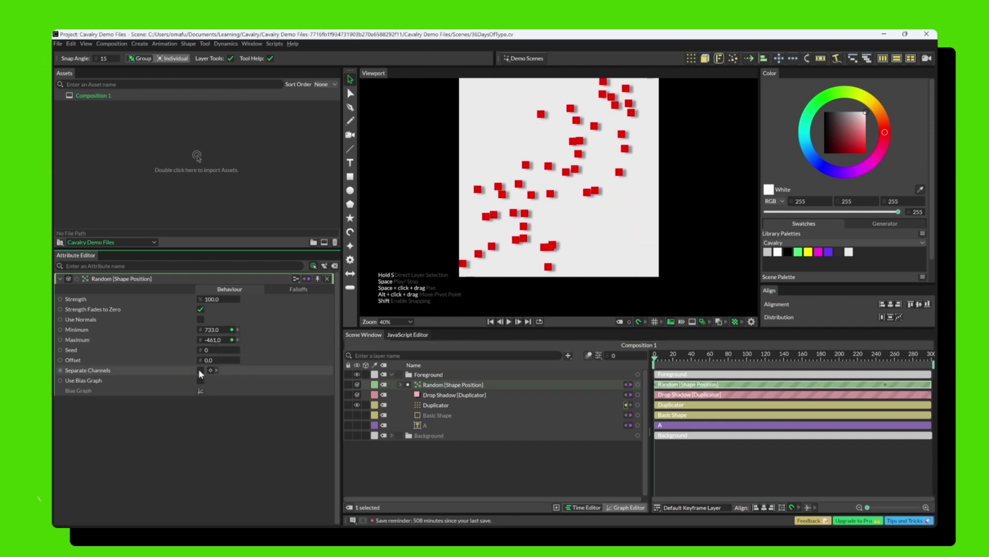
click(201, 371)
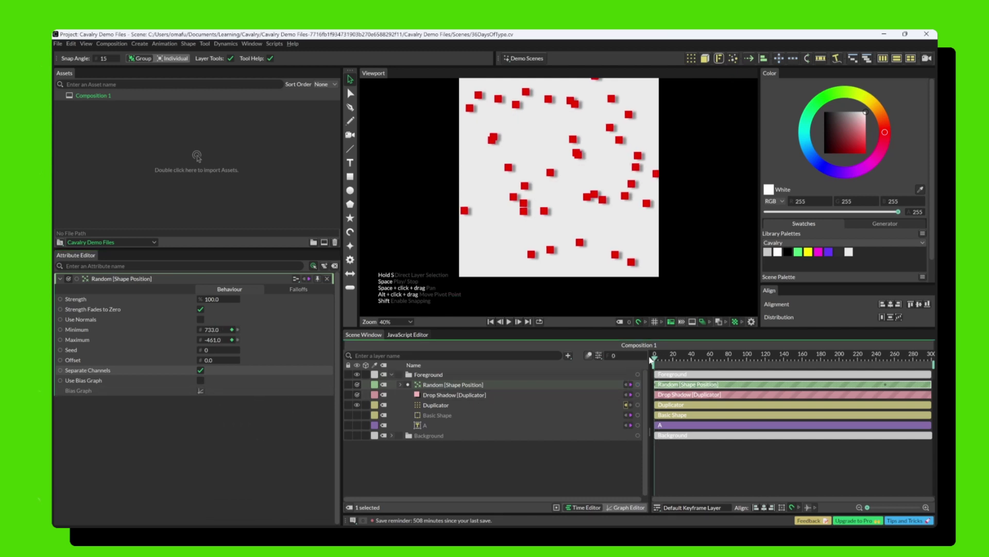
Step: Reveal the Random behaviour's Minimum and Maximum keyframes and scrub between frame 0 and about frame 250 to examine the animation
click(401, 385)
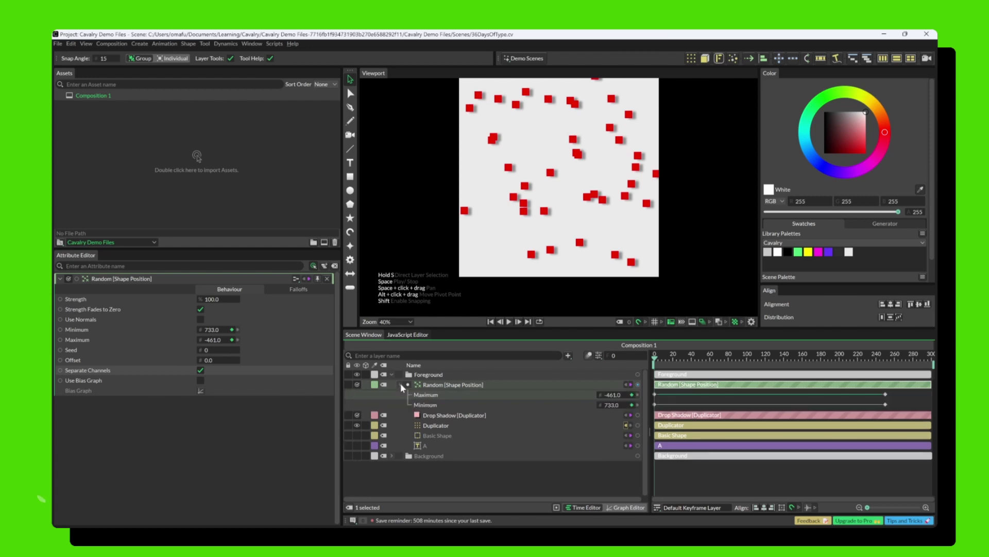
mouse_move(655, 359)
mouse_down()
mouse_move(886, 349)
mouse_move(869, 359)
mouse_move(639, 367)
mouse_up()
drag(651, 371, 848, 362)
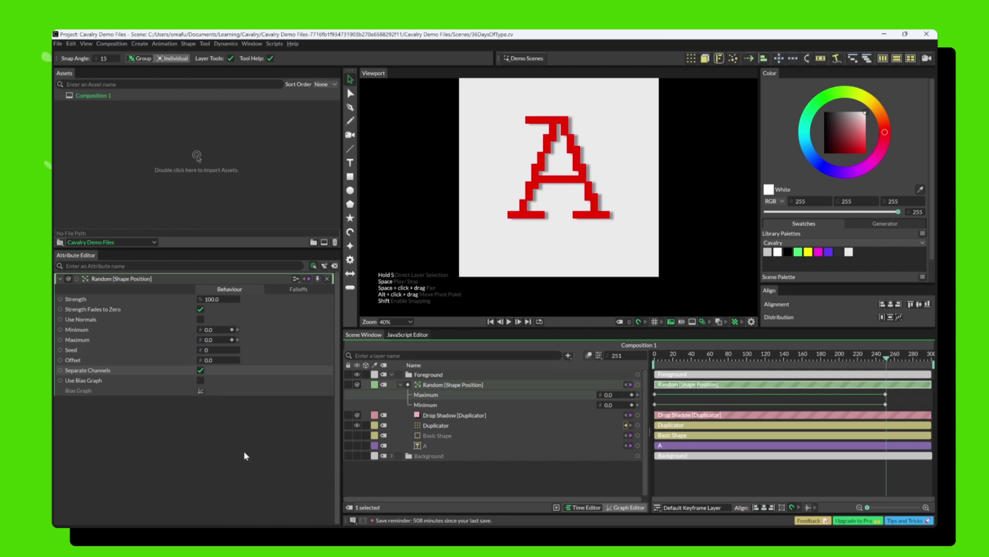
drag(661, 353, 656, 363)
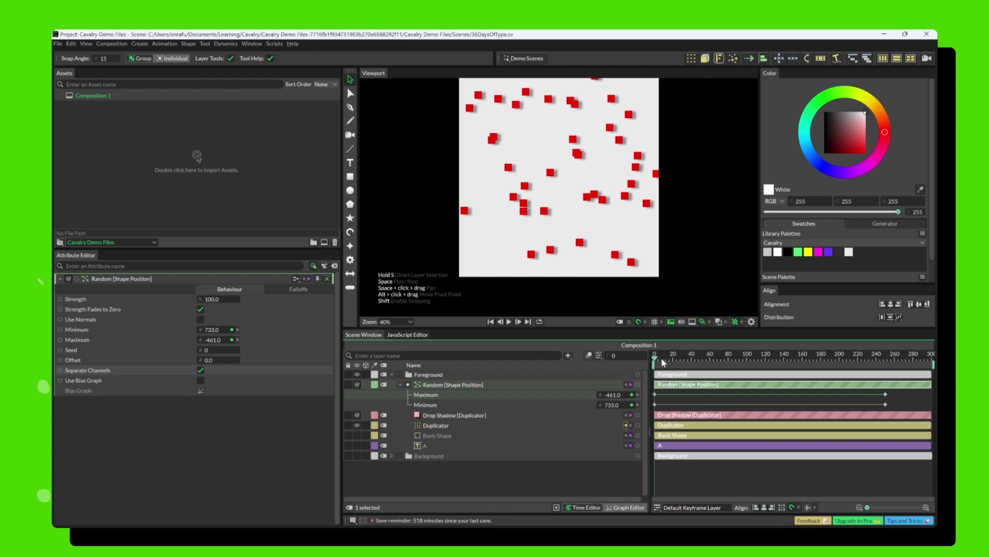
drag(661, 357, 886, 346)
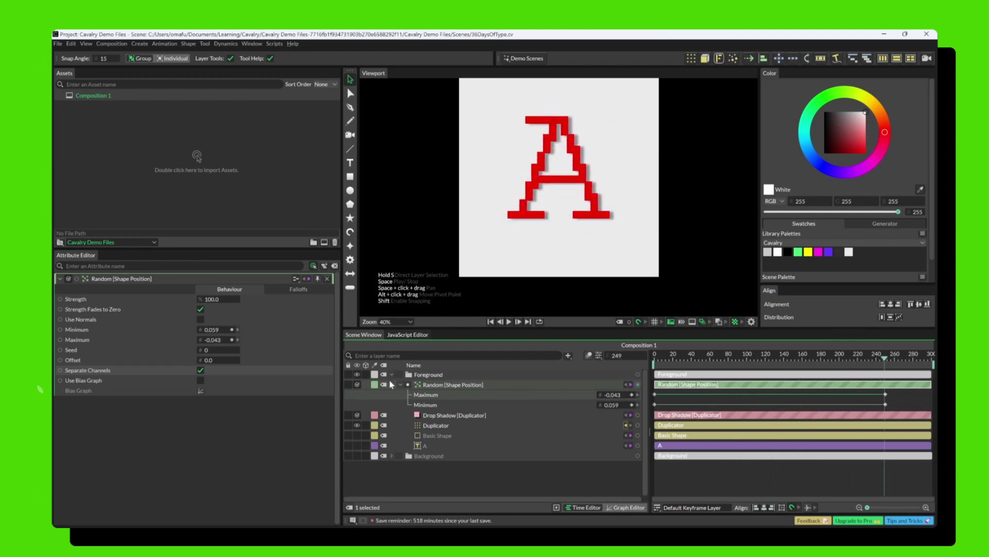
Step: Collapse the Foreground group and make the Background group visible
click(358, 375)
click(357, 384)
click(356, 384)
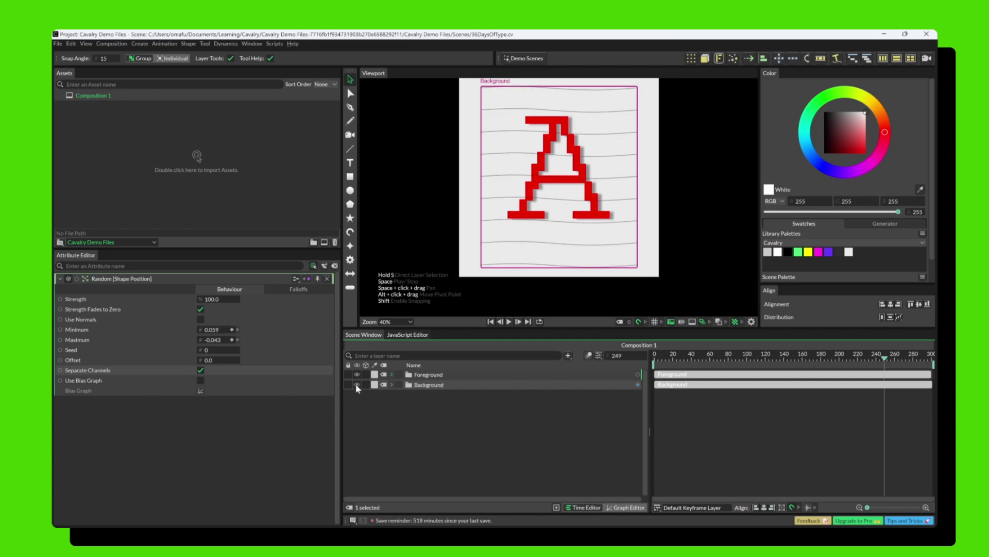
Step: Clear the selection and play the whole composition from frame 0
click(388, 434)
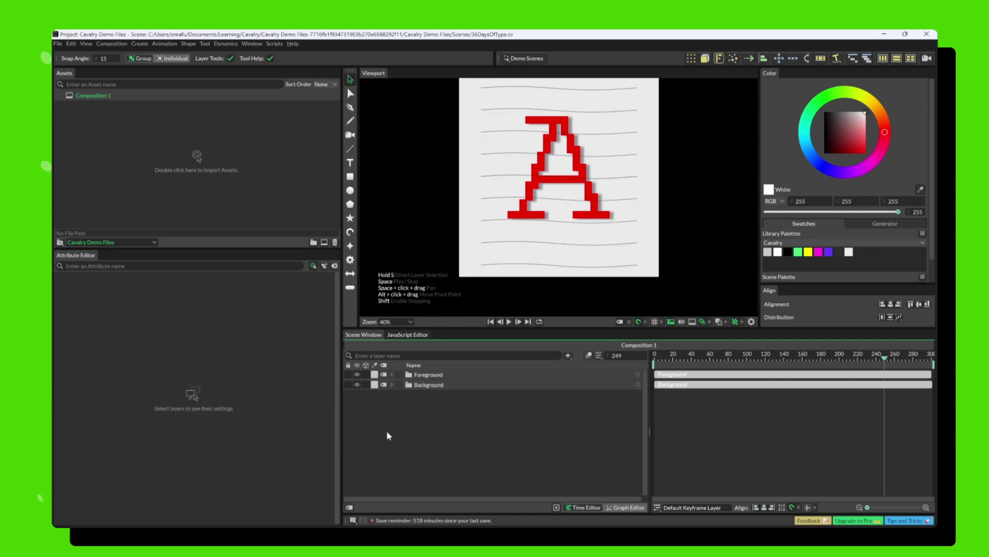
drag(663, 361, 654, 359)
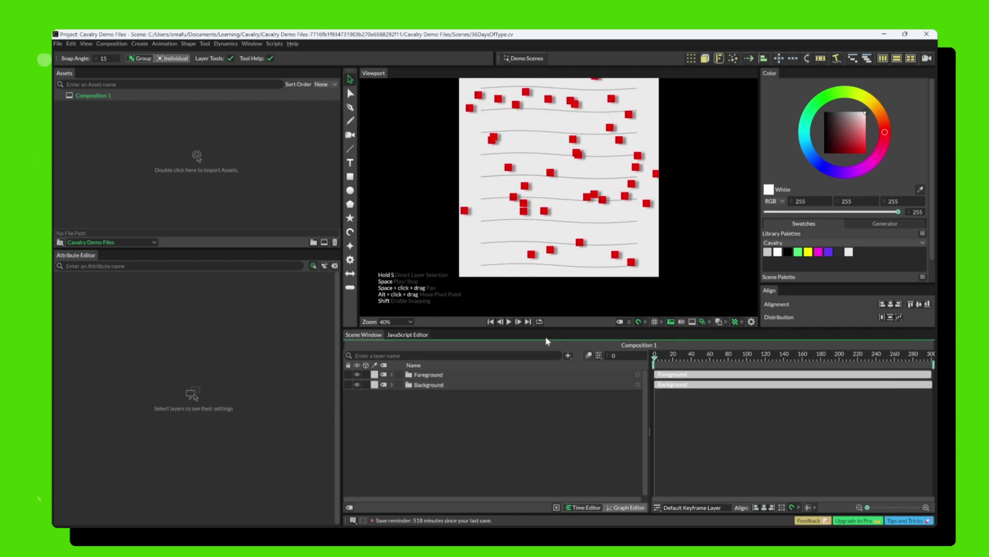
click(509, 321)
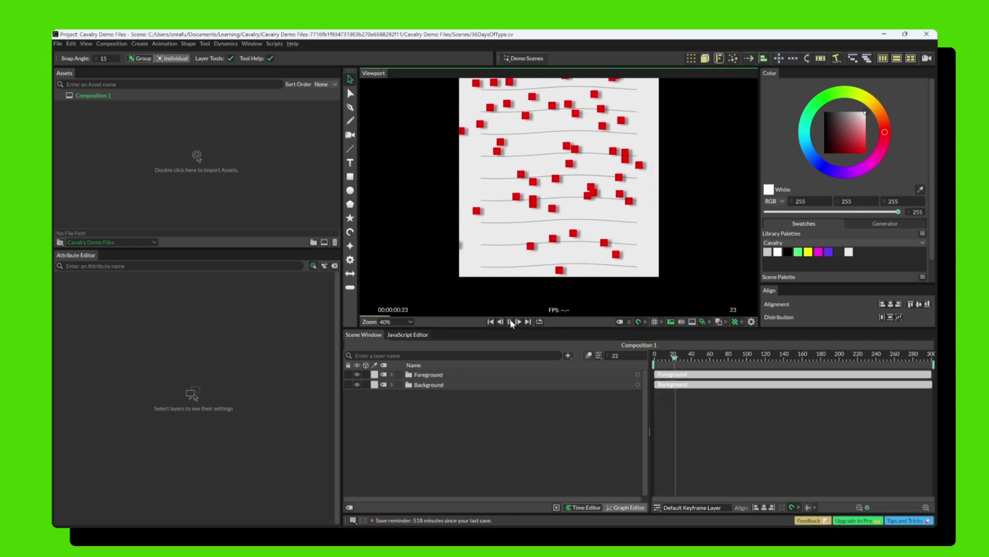